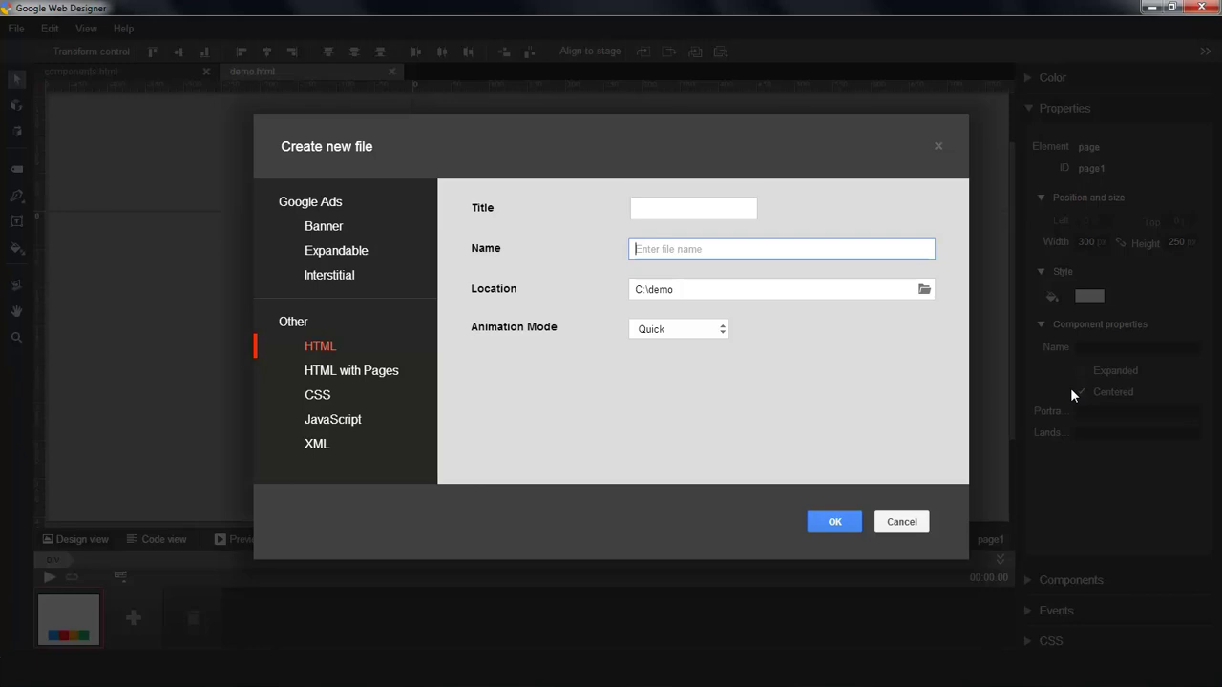
Step: Create a blank HTML file named 'demo' in the C:\demo folder
{"action": "type", "text": "demo"}
{"action": "left_click", "coordinate": [834, 521]}
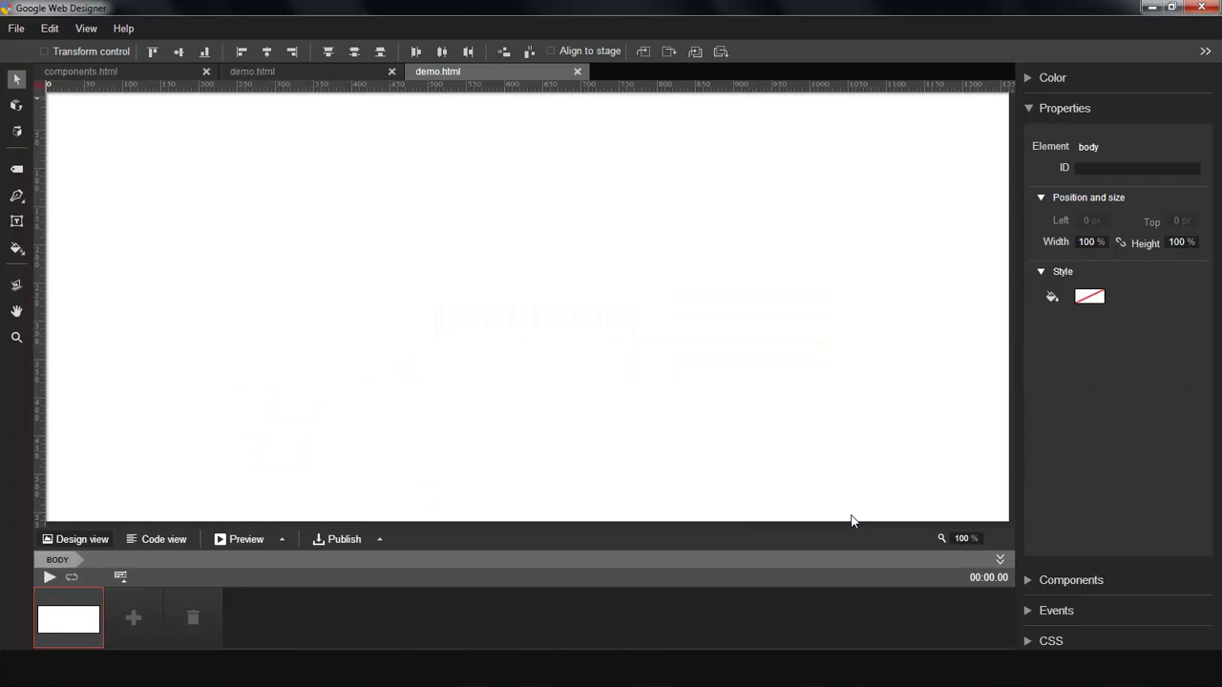
Step: Drag a Tap to Call component from Components onto the demo stage
{"action": "left_click", "coordinate": [1033, 110]}
{"action": "left_click", "coordinate": [1029, 136]}
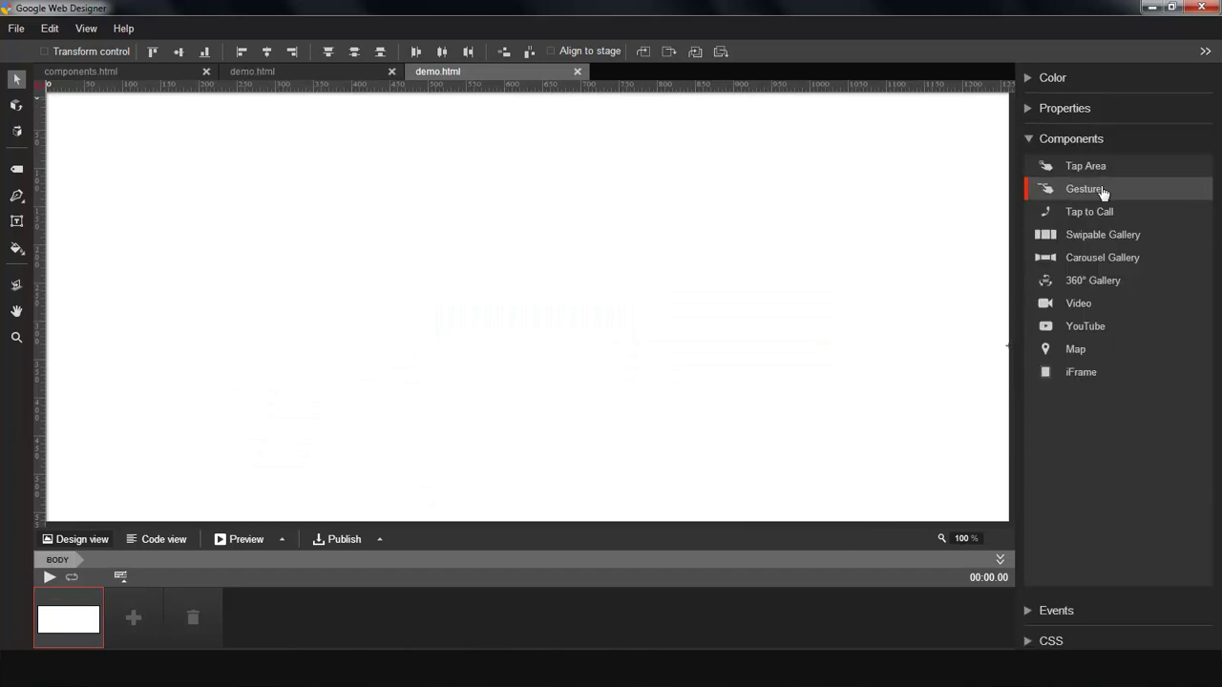
{"action": "left_click_drag", "start_coordinate": [1099, 212], "coordinate": [359, 189]}
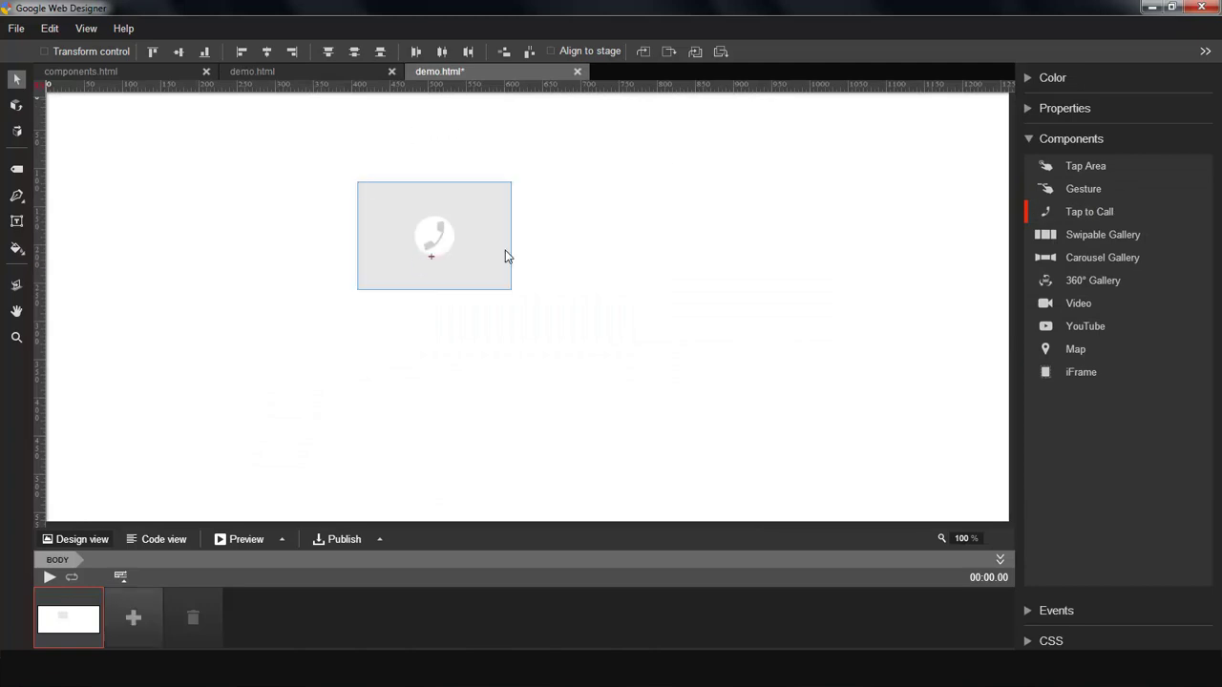
{"action": "left_click", "coordinate": [1034, 135]}
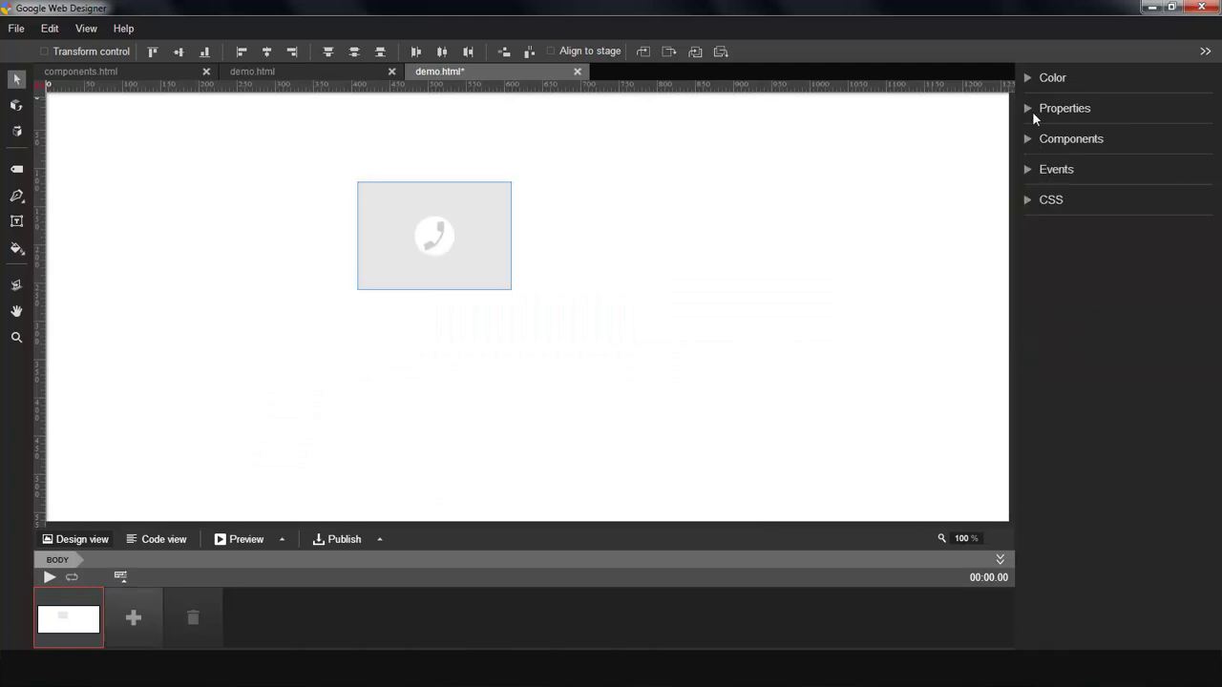
Step: Set the Tap to Call width and height to 400, then resize it by a corner handle
{"action": "left_click", "coordinate": [1032, 109]}
{"action": "left_click", "coordinate": [1088, 242]}
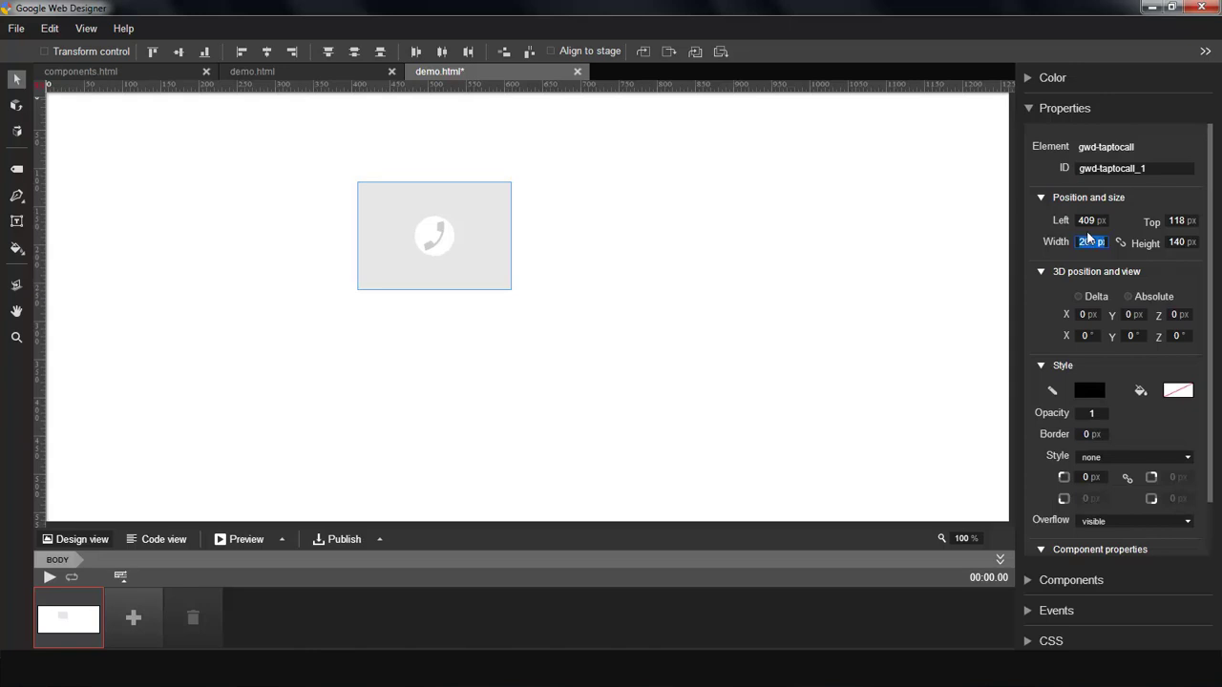
{"action": "type", "text": "400"}
{"action": "key", "text": "Return"}
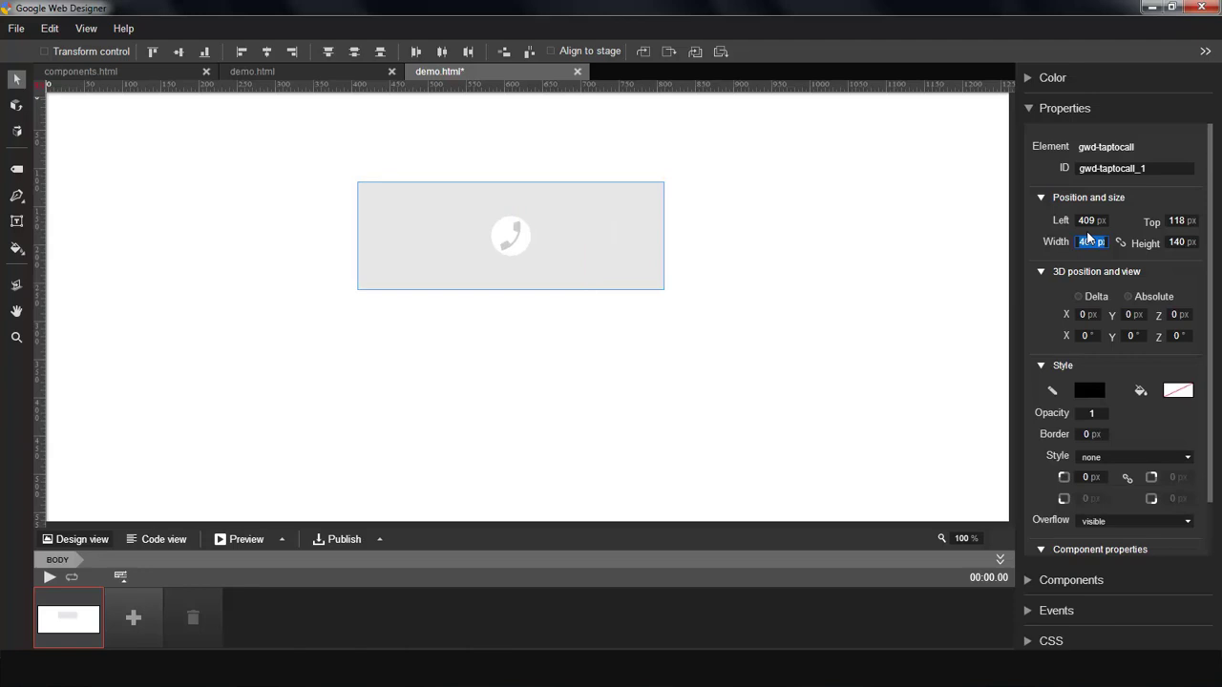
{"action": "left_click", "coordinate": [1176, 242]}
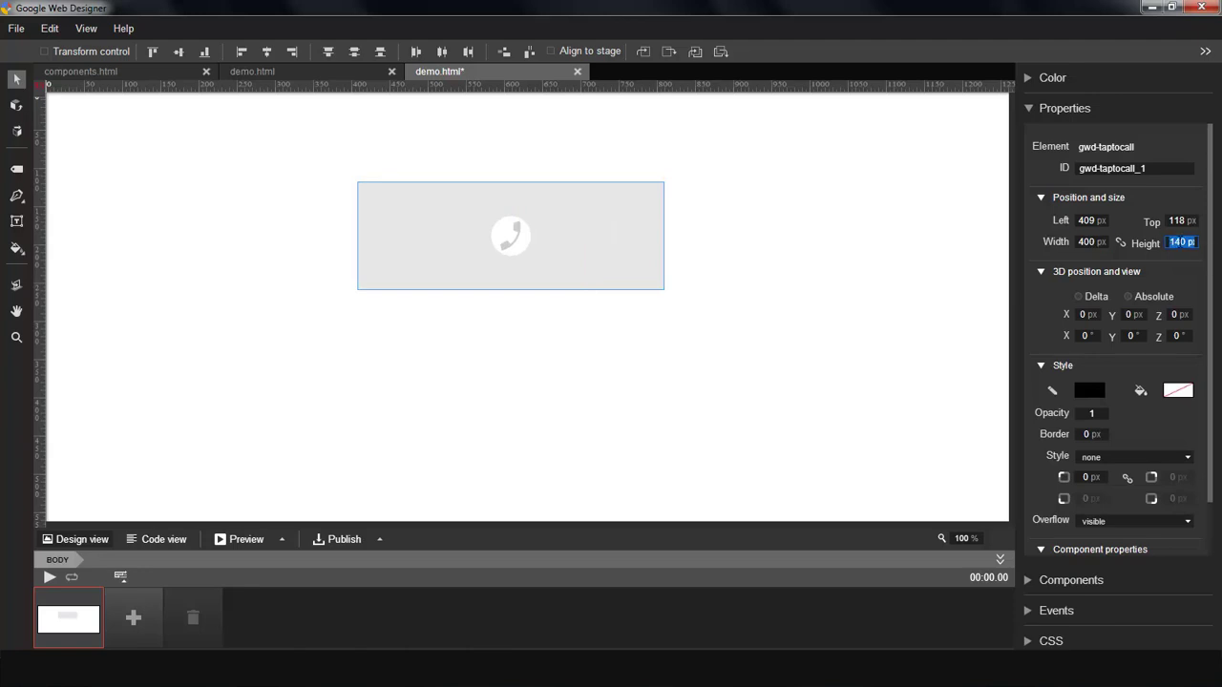
{"action": "type", "text": "400"}
{"action": "key", "text": "Return"}
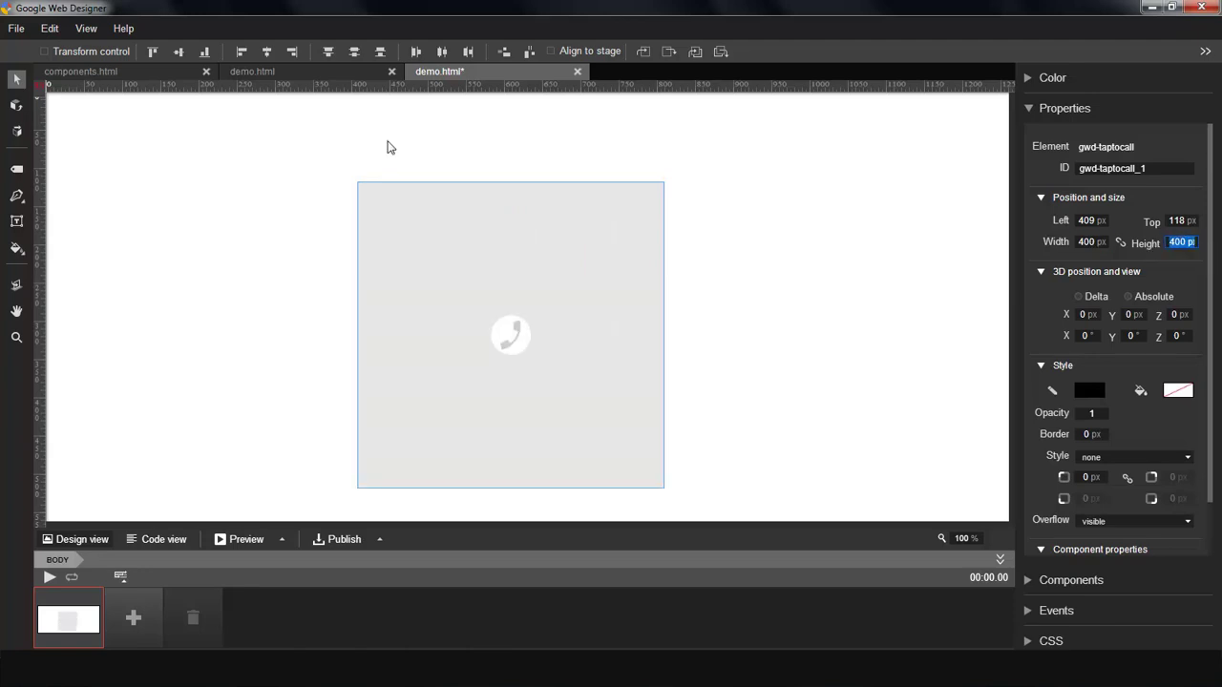
{"action": "left_click", "coordinate": [110, 57]}
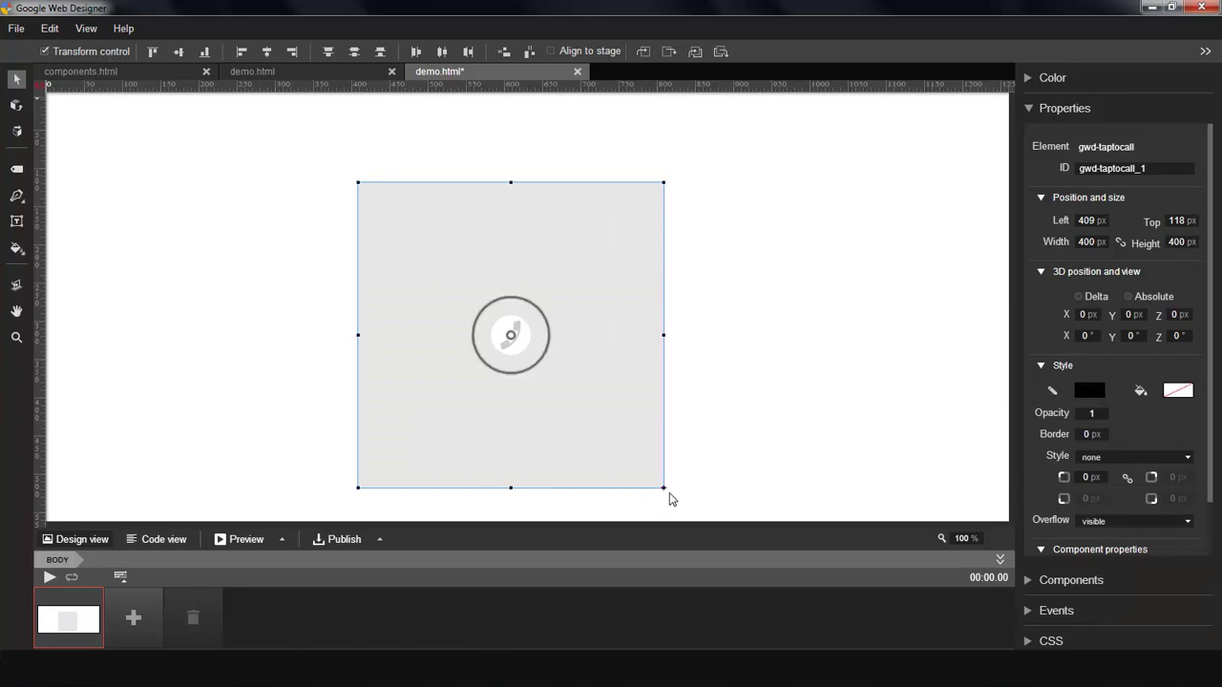
{"action": "left_click_drag", "start_coordinate": [668, 497], "coordinate": [541, 290]}
Step: On components.html, inspect the gesture and Tap to Call settings, then select the three gallery components
{"action": "left_click", "coordinate": [635, 333]}
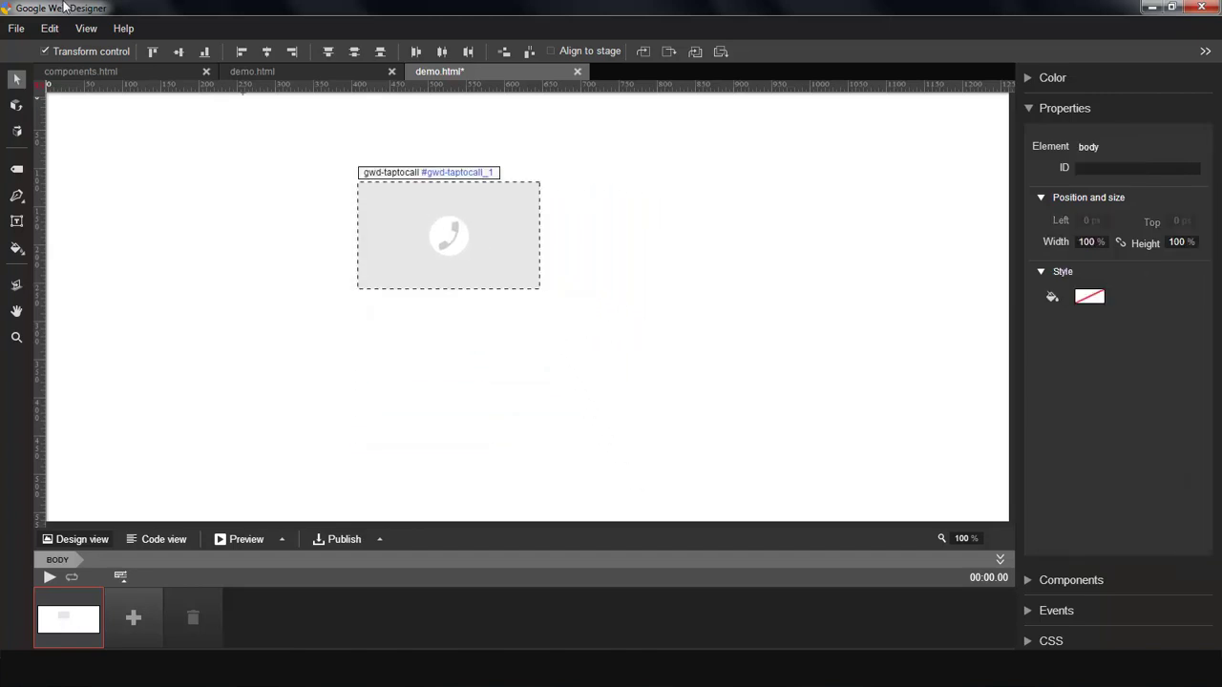
{"action": "left_click", "coordinate": [199, 73]}
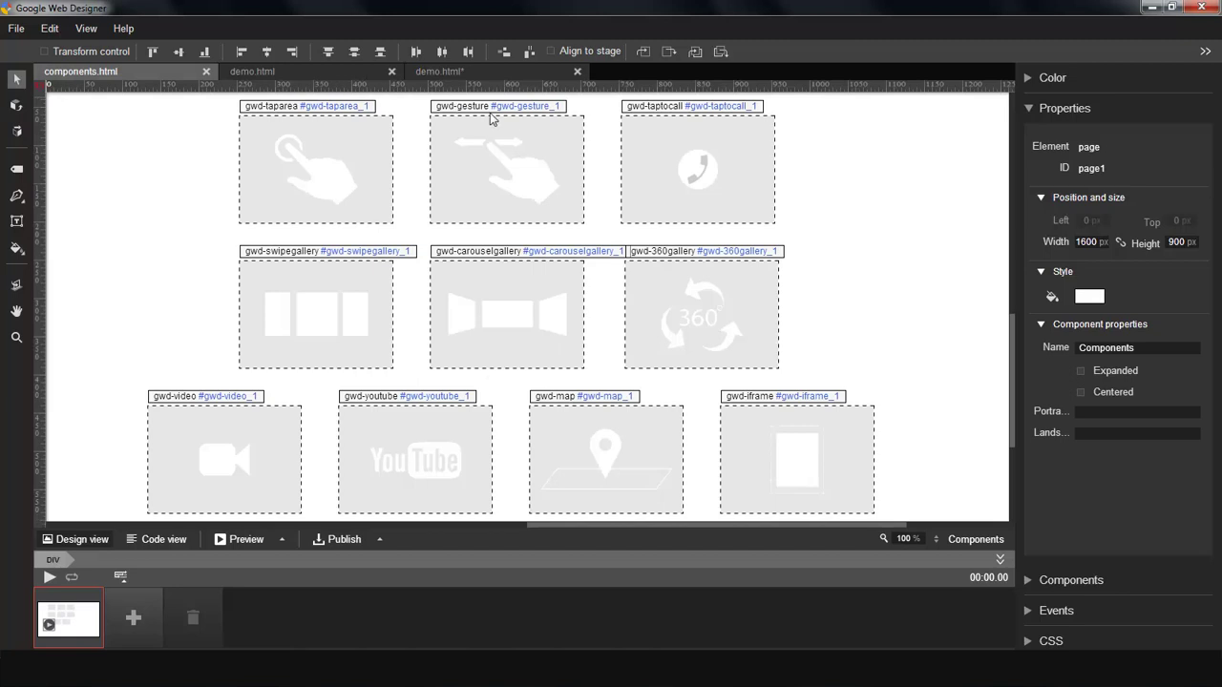
{"action": "left_click", "coordinate": [549, 182]}
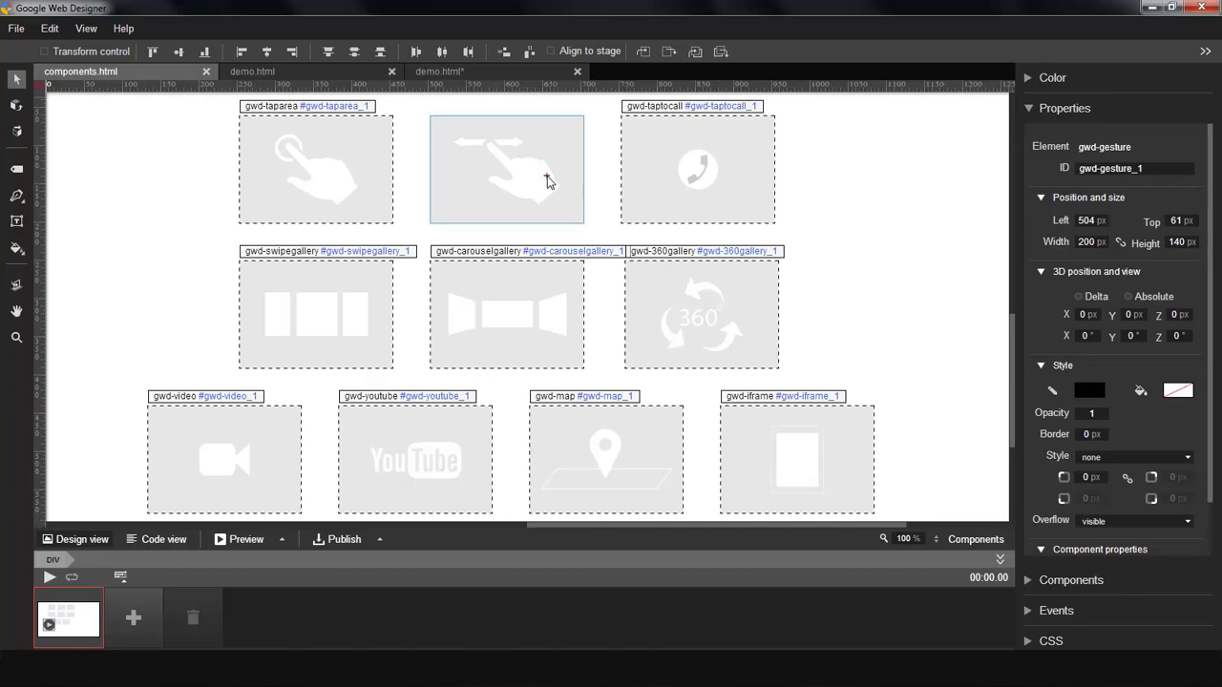
{"action": "left_click", "coordinate": [660, 178]}
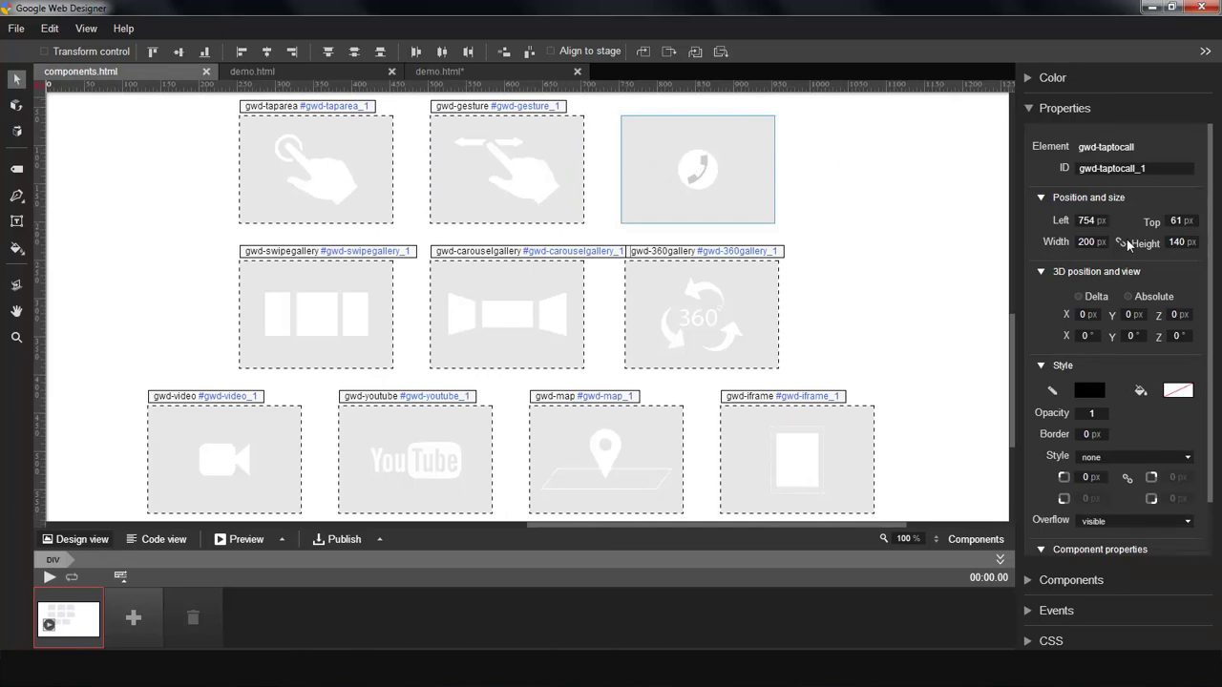
{"action": "scroll", "coordinate": [1214, 320], "scroll_direction": "down", "scroll_amount": 1}
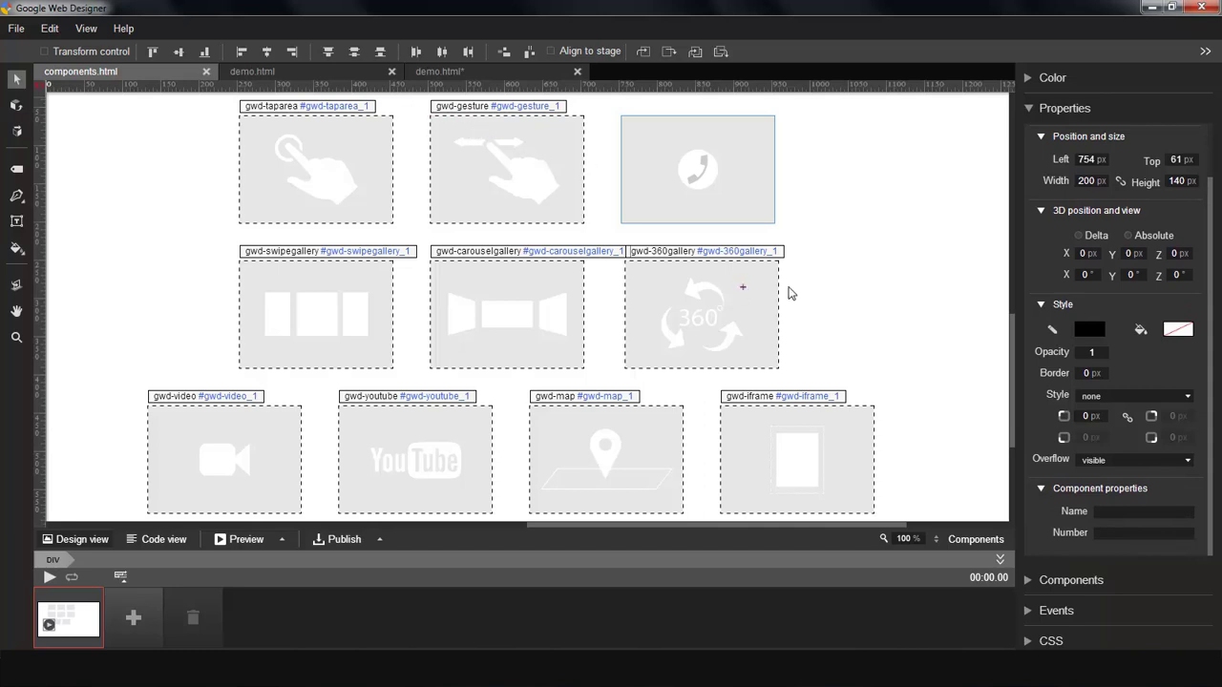
{"action": "left_click", "coordinate": [1140, 534]}
{"action": "left_click_drag", "start_coordinate": [150, 286], "coordinate": [901, 344]}
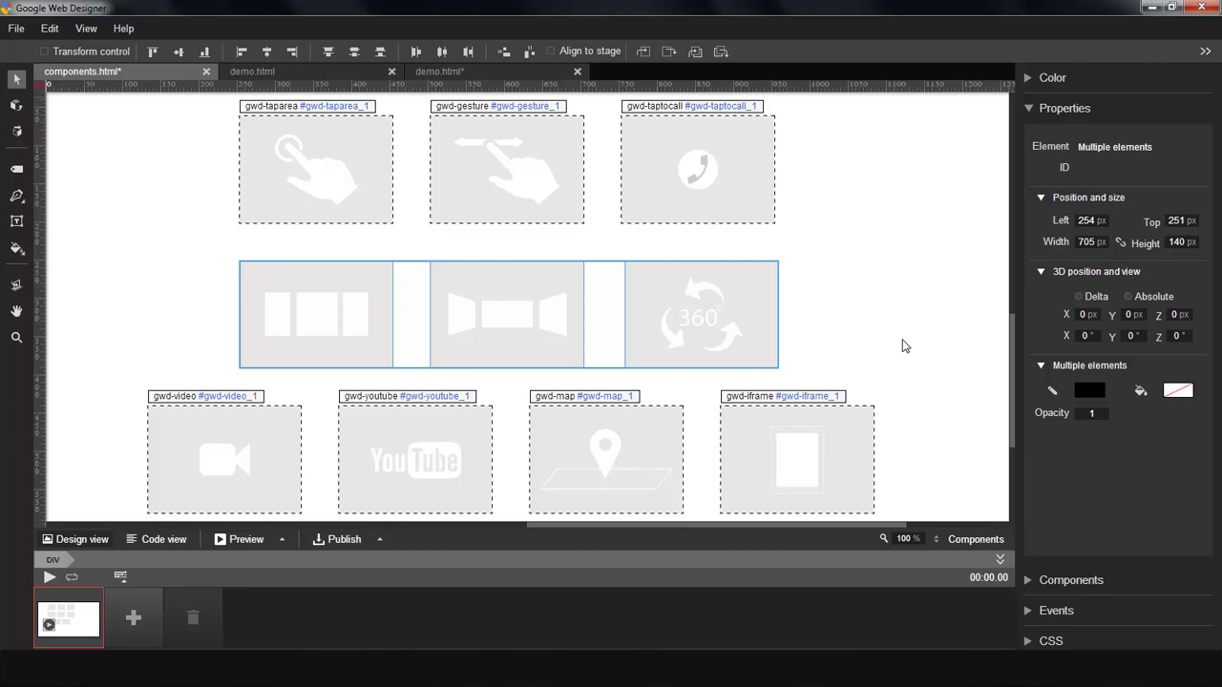
{"action": "left_click", "coordinate": [904, 347]}
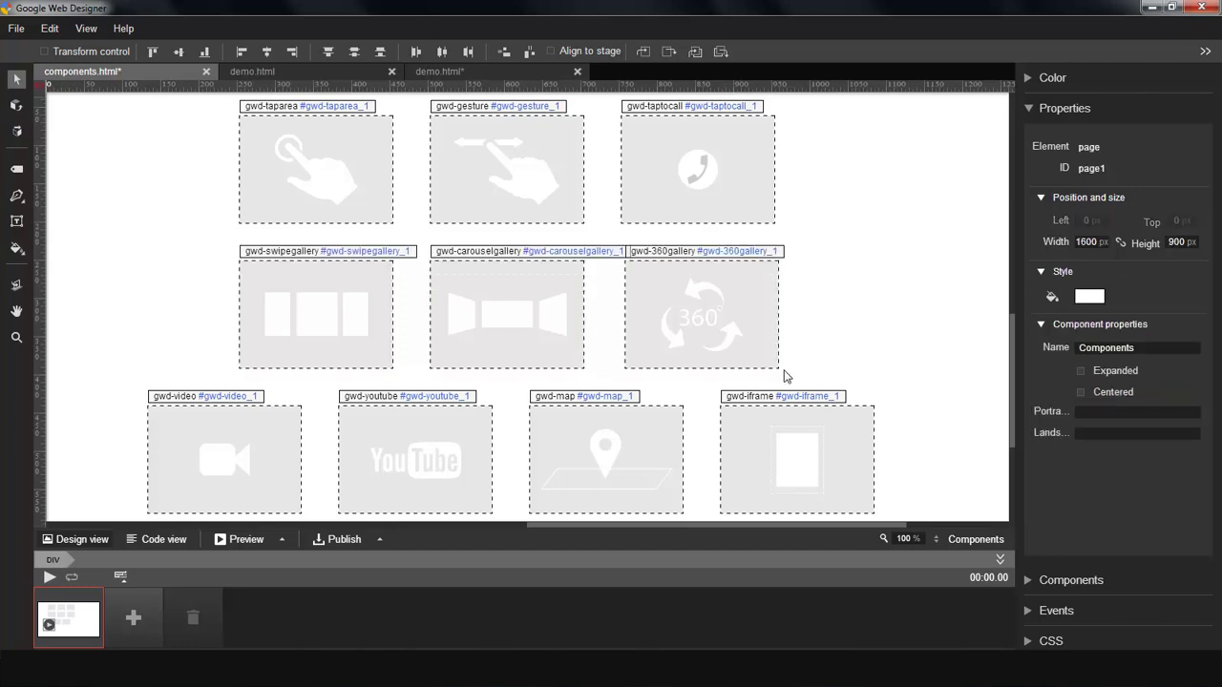
{"action": "left_click", "coordinate": [203, 444]}
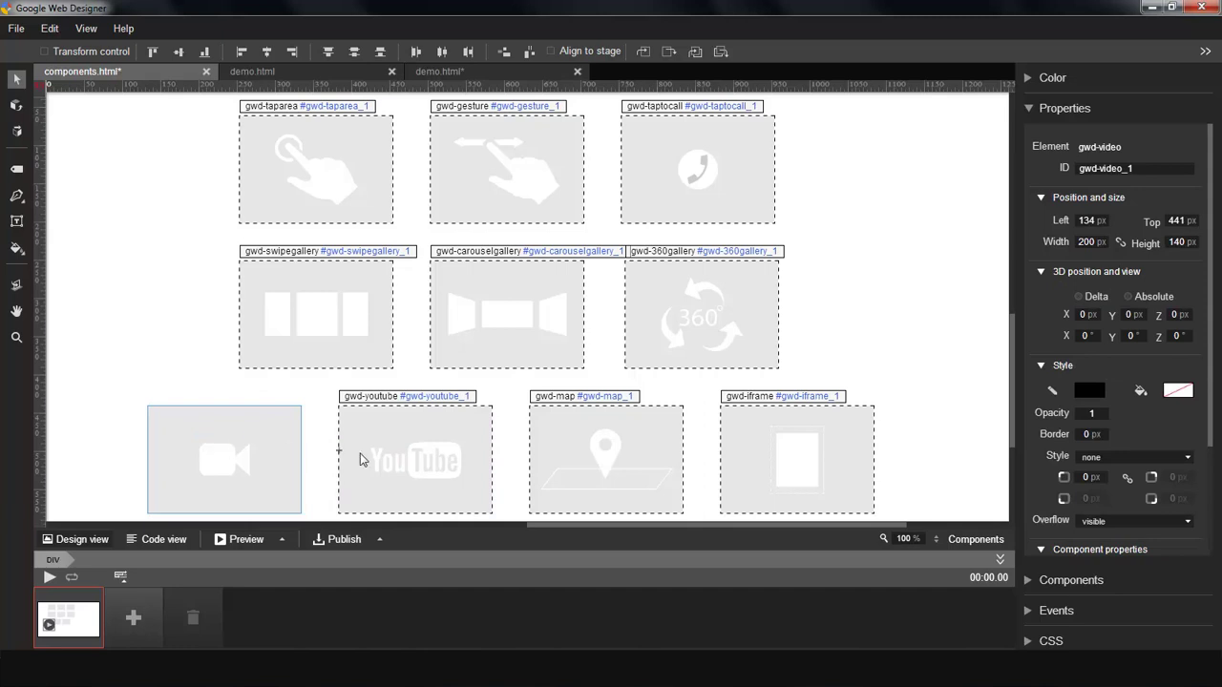
{"action": "left_click", "coordinate": [405, 463]}
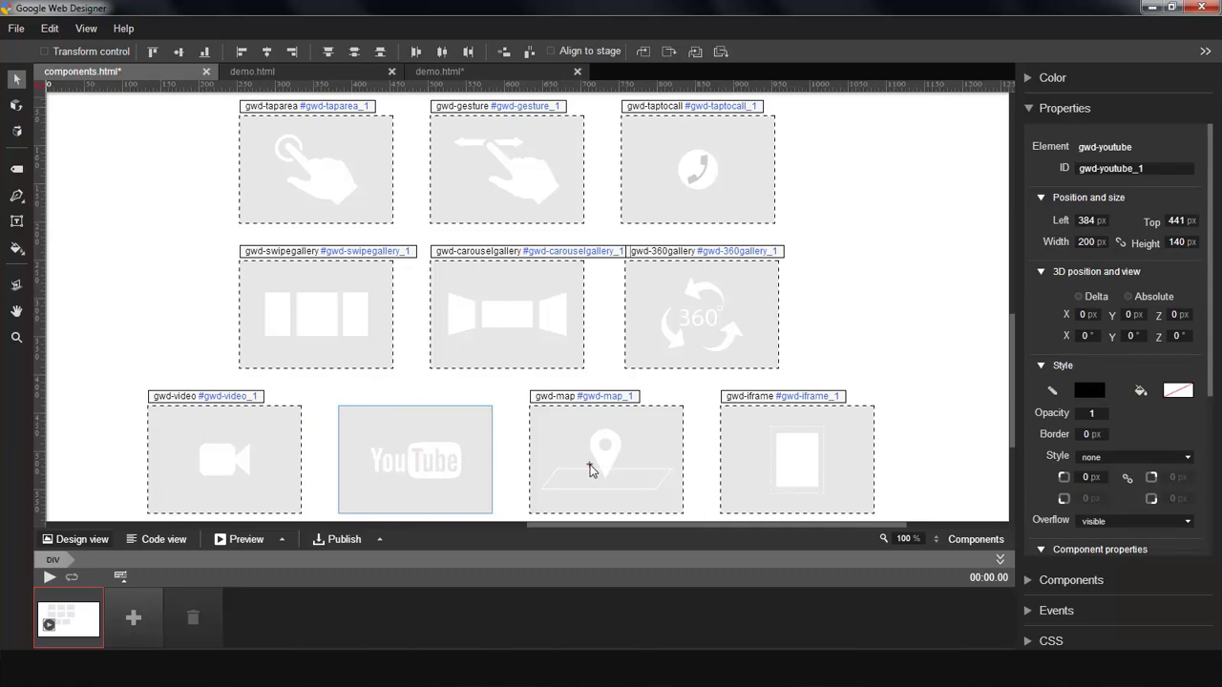
{"action": "left_click", "coordinate": [590, 467]}
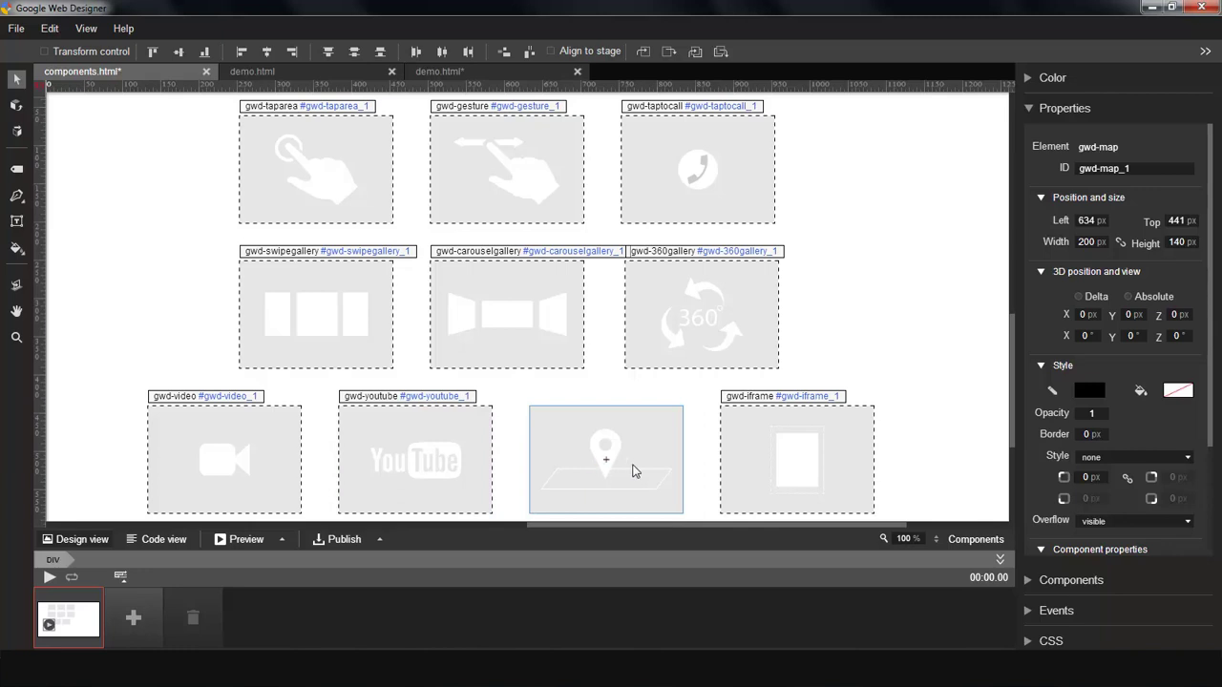
{"action": "left_click", "coordinate": [749, 450]}
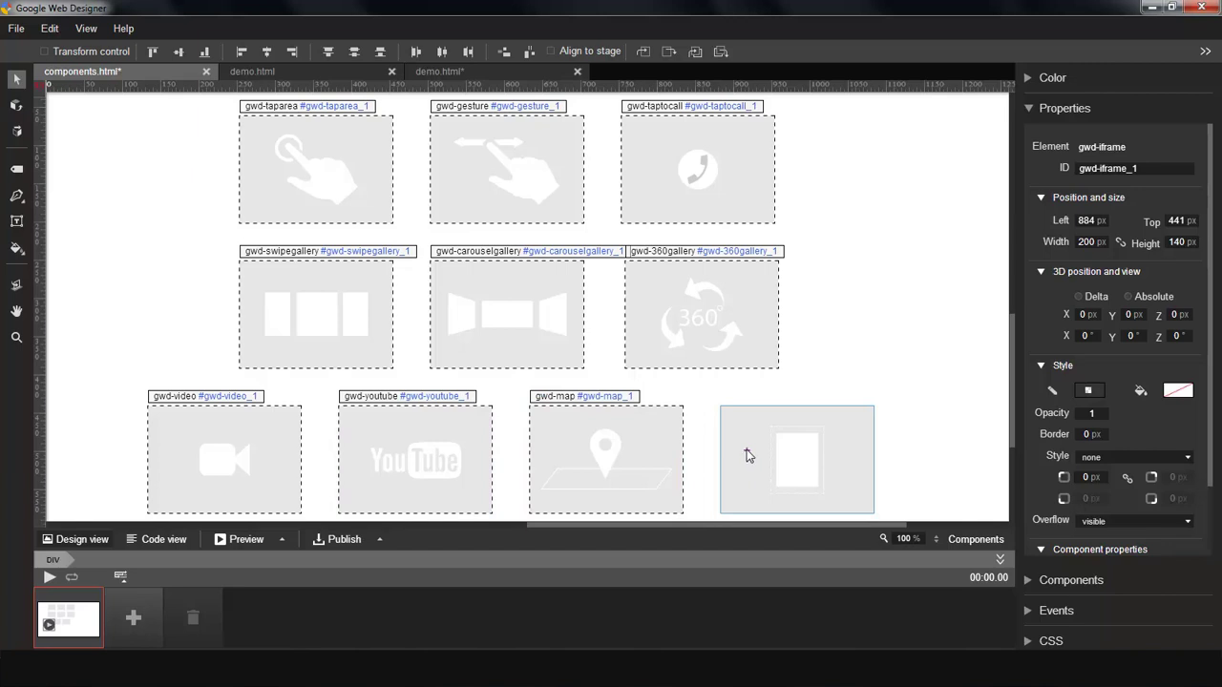
Step: On demo.html, add a swipable gallery and move it above the four coloured squares
{"action": "left_click", "coordinate": [318, 69]}
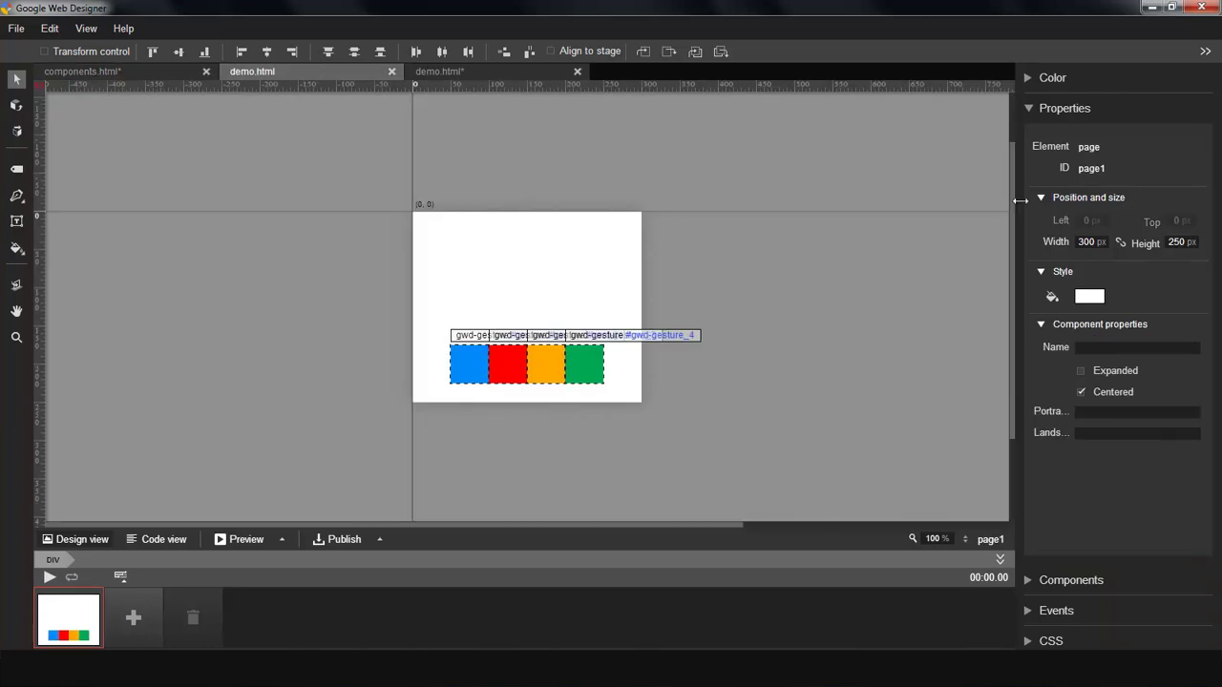
{"action": "left_click", "coordinate": [1031, 109]}
{"action": "left_click", "coordinate": [1026, 138]}
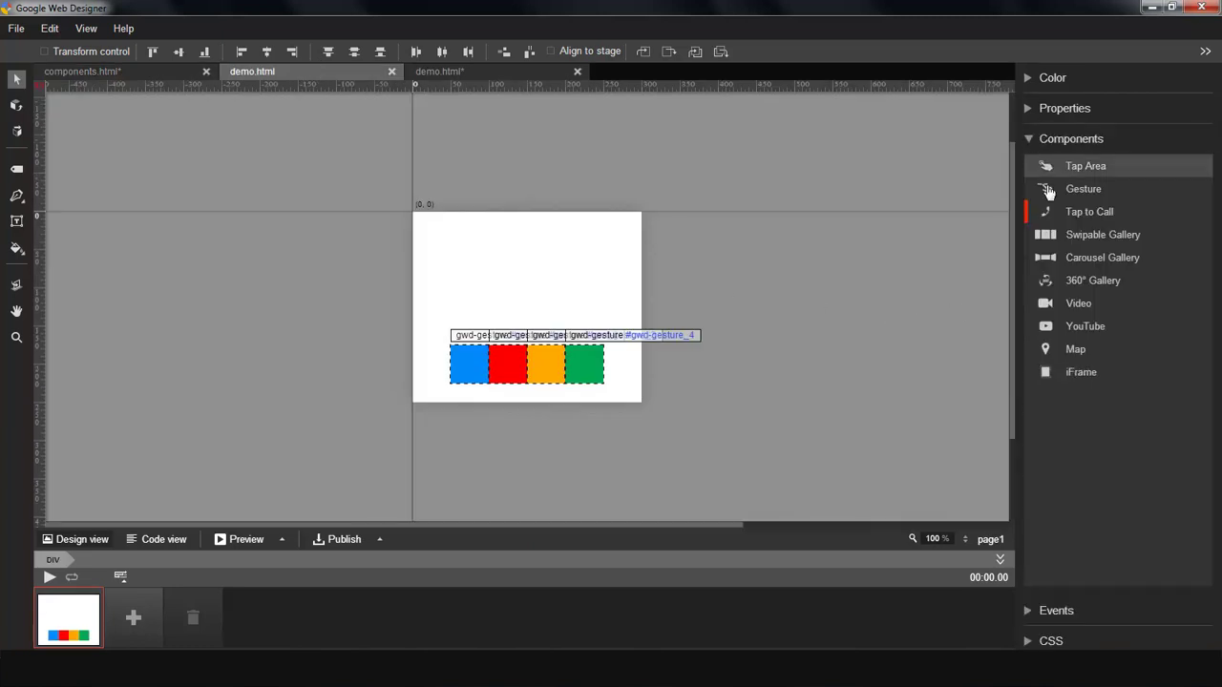
{"action": "left_click_drag", "start_coordinate": [1103, 236], "coordinate": [468, 242]}
{"action": "left_click_drag", "start_coordinate": [562, 304], "coordinate": [554, 301]}
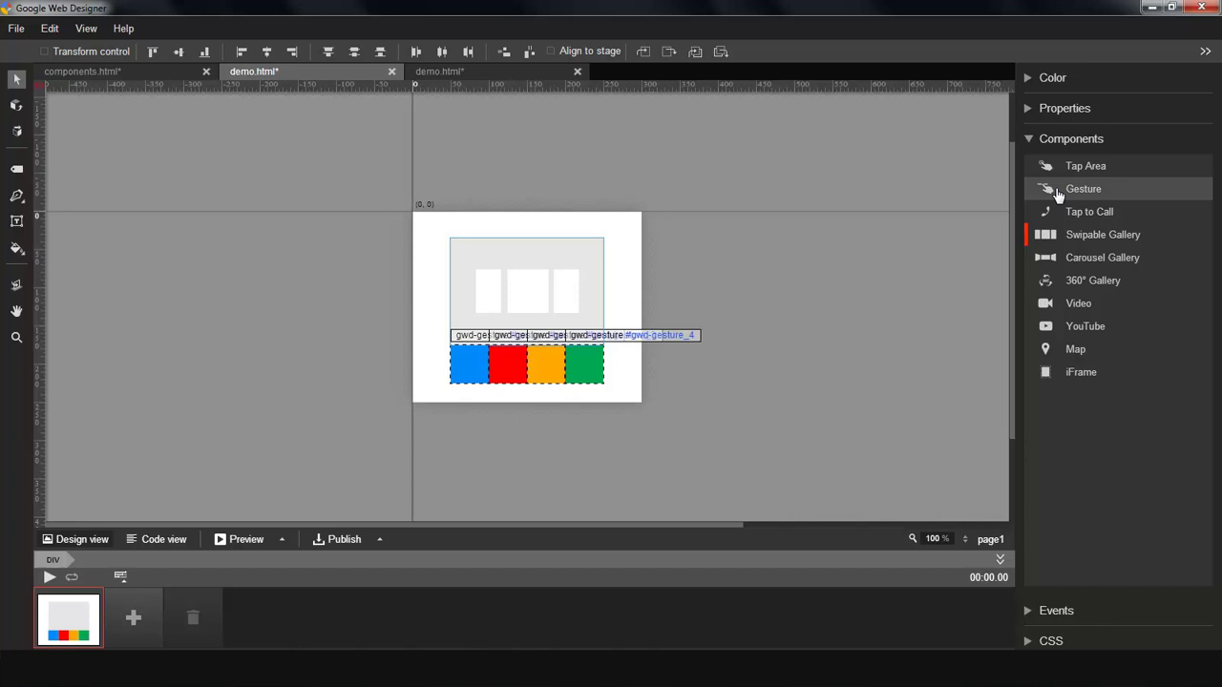
{"action": "left_click", "coordinate": [1033, 138]}
{"action": "left_click", "coordinate": [1031, 109]}
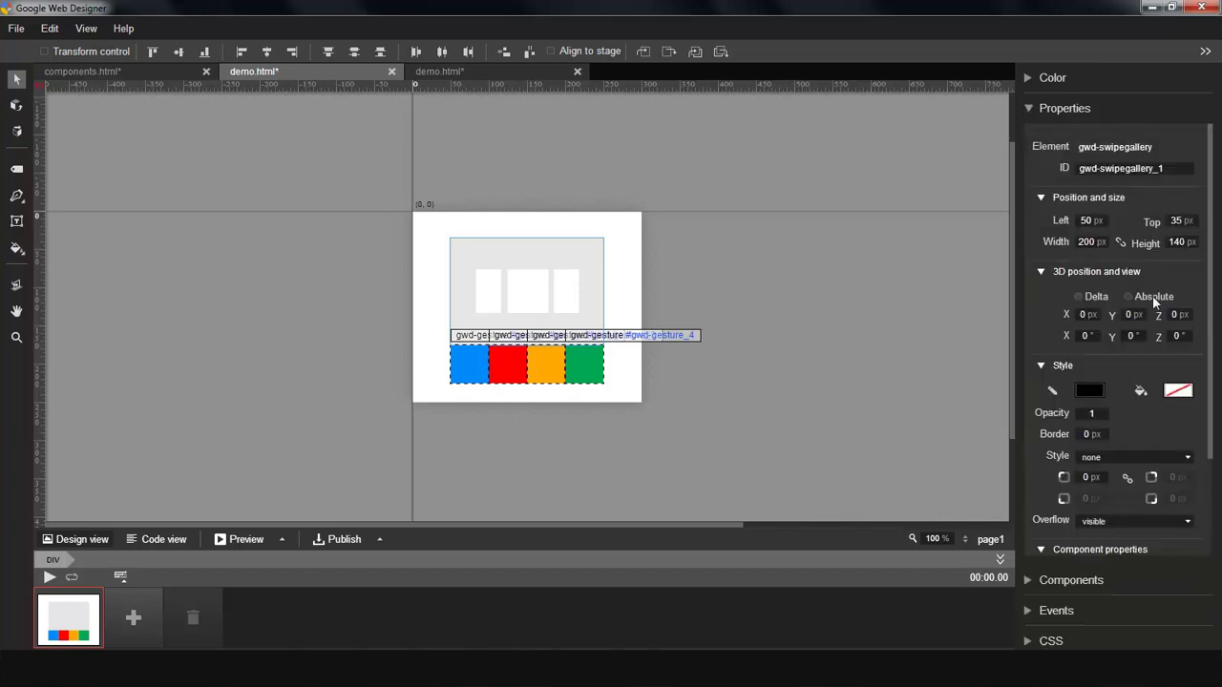
{"action": "scroll", "coordinate": [1209, 450], "scroll_direction": "down", "scroll_amount": 3}
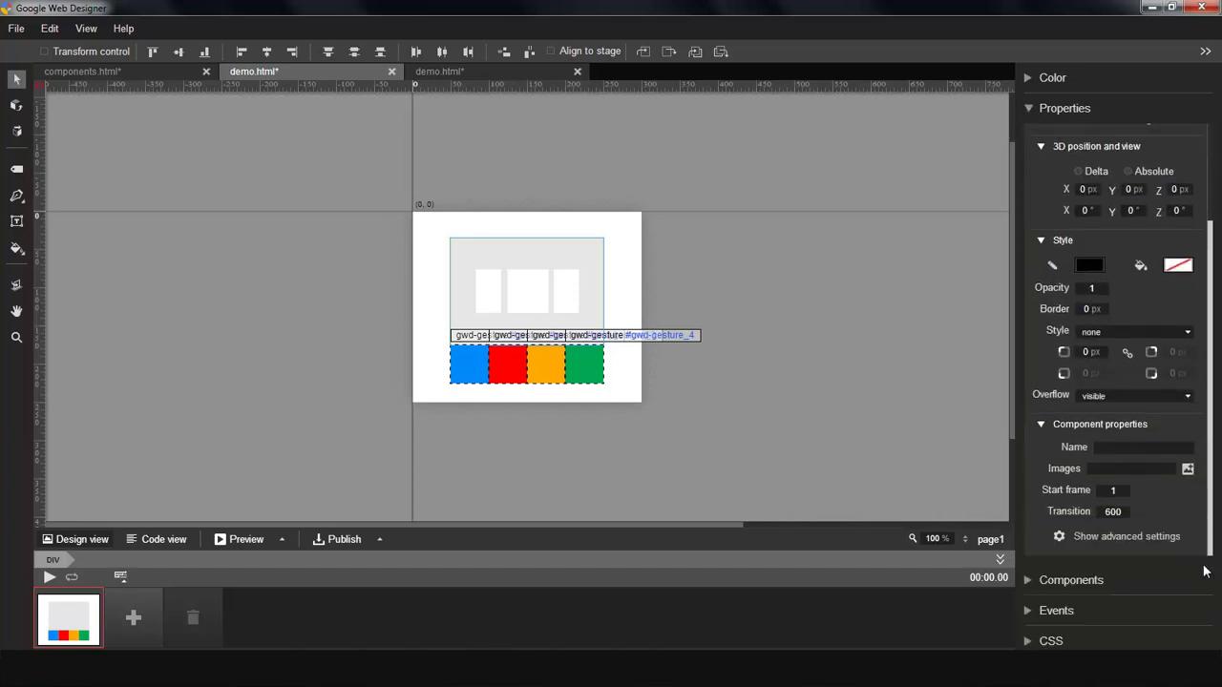
Step: Add b.png, r.png, y.png and g.png from the desktop to the gallery's Images, ordered b, r, y, g
{"action": "left_click", "coordinate": [1188, 470]}
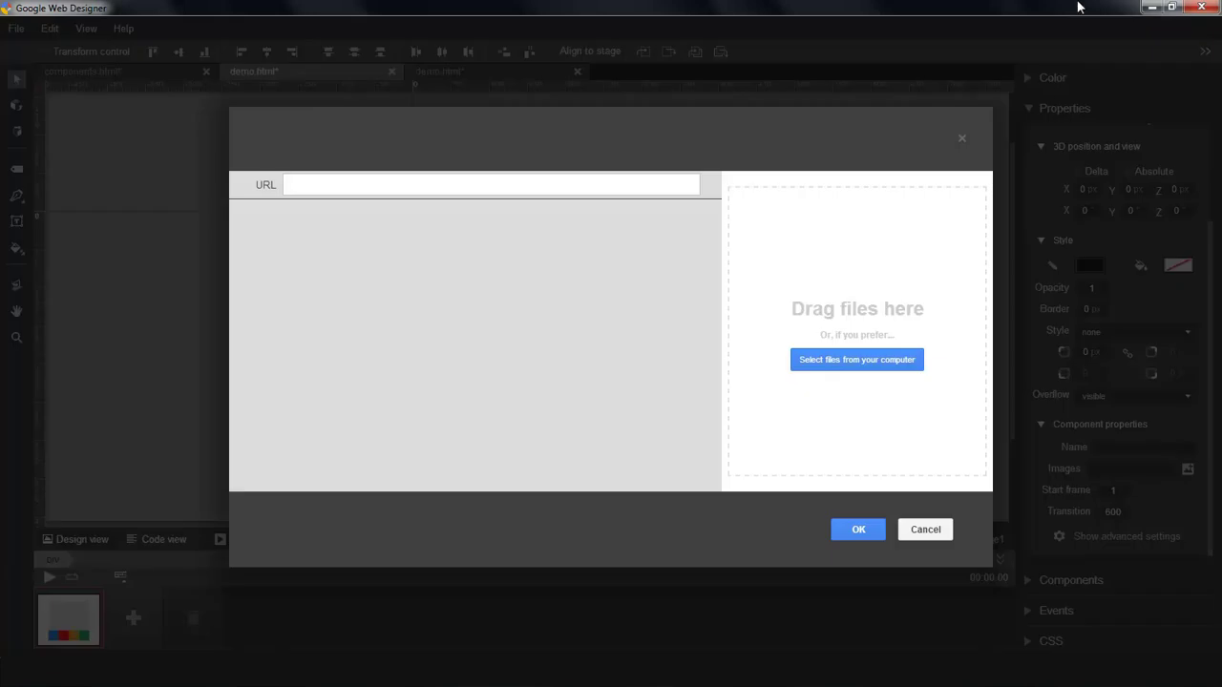
{"action": "left_click", "coordinate": [1174, 10]}
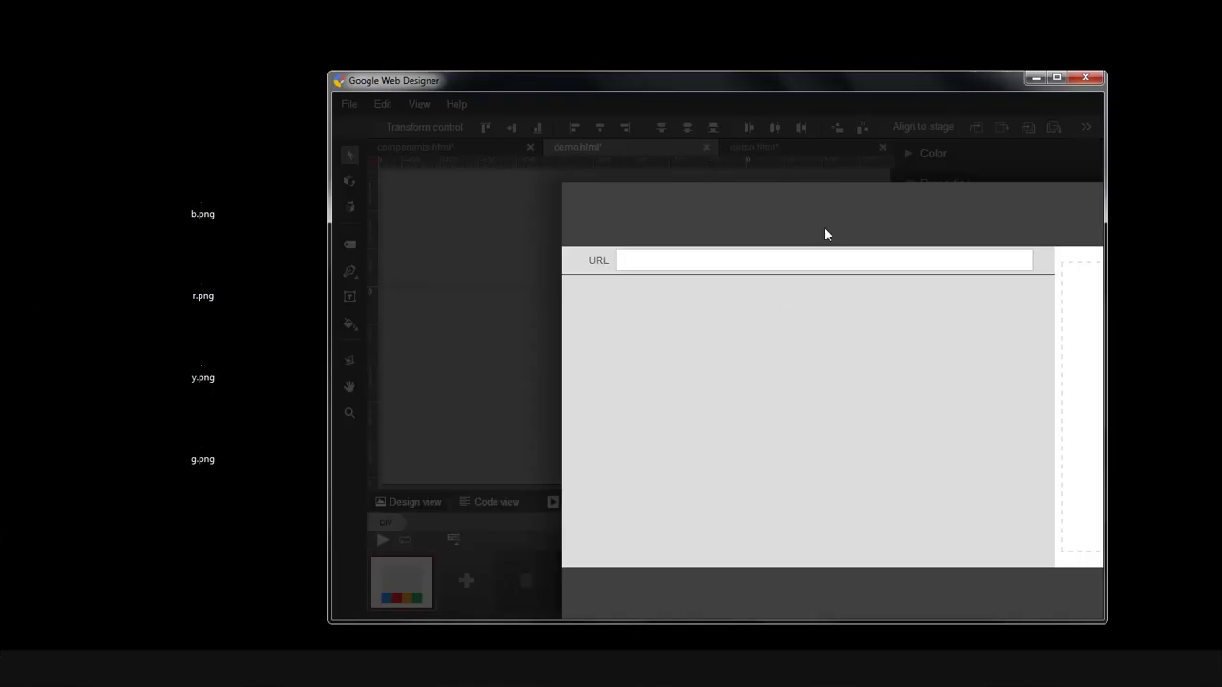
{"action": "left_click_drag", "start_coordinate": [847, 212], "coordinate": [646, 180]}
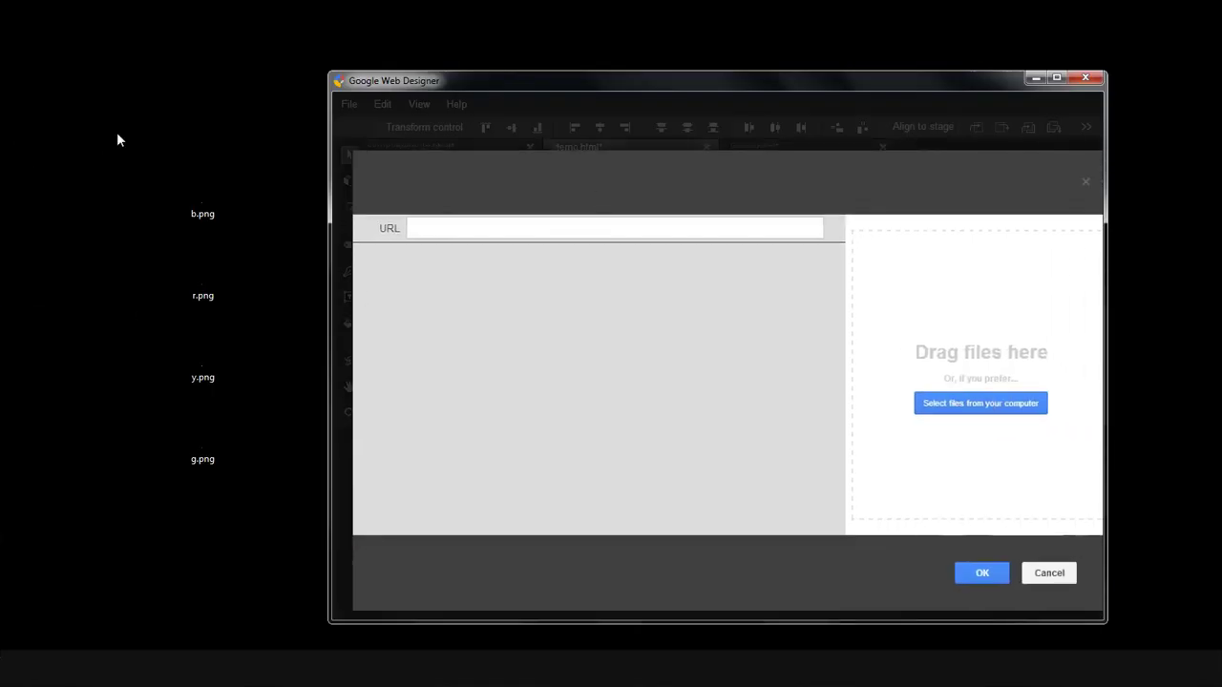
{"action": "left_click_drag", "start_coordinate": [140, 131], "coordinate": [231, 518]}
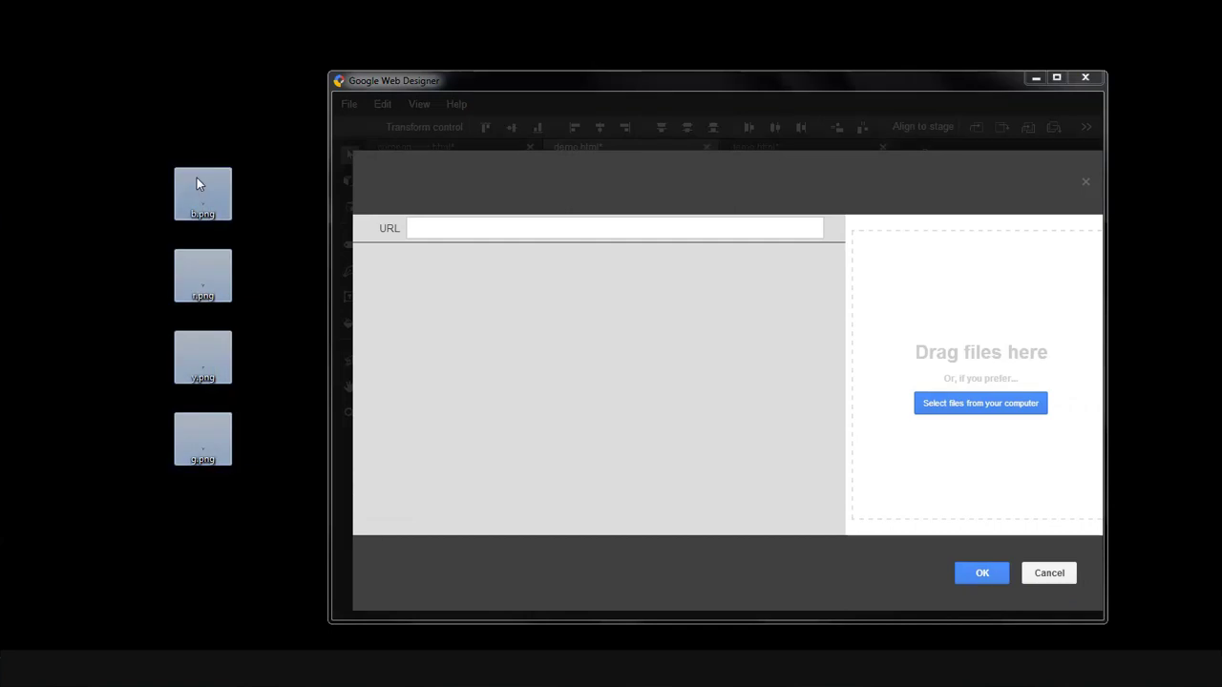
{"action": "left_click_drag", "start_coordinate": [196, 178], "coordinate": [1003, 326]}
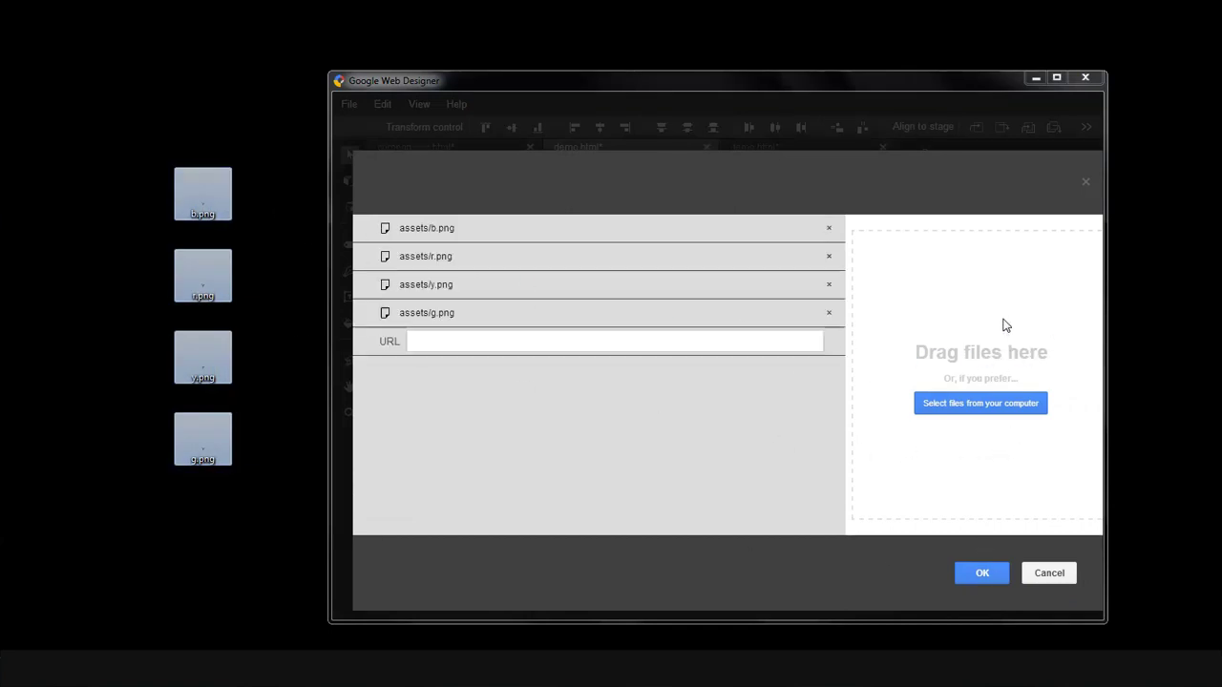
{"action": "left_click", "coordinate": [1055, 80]}
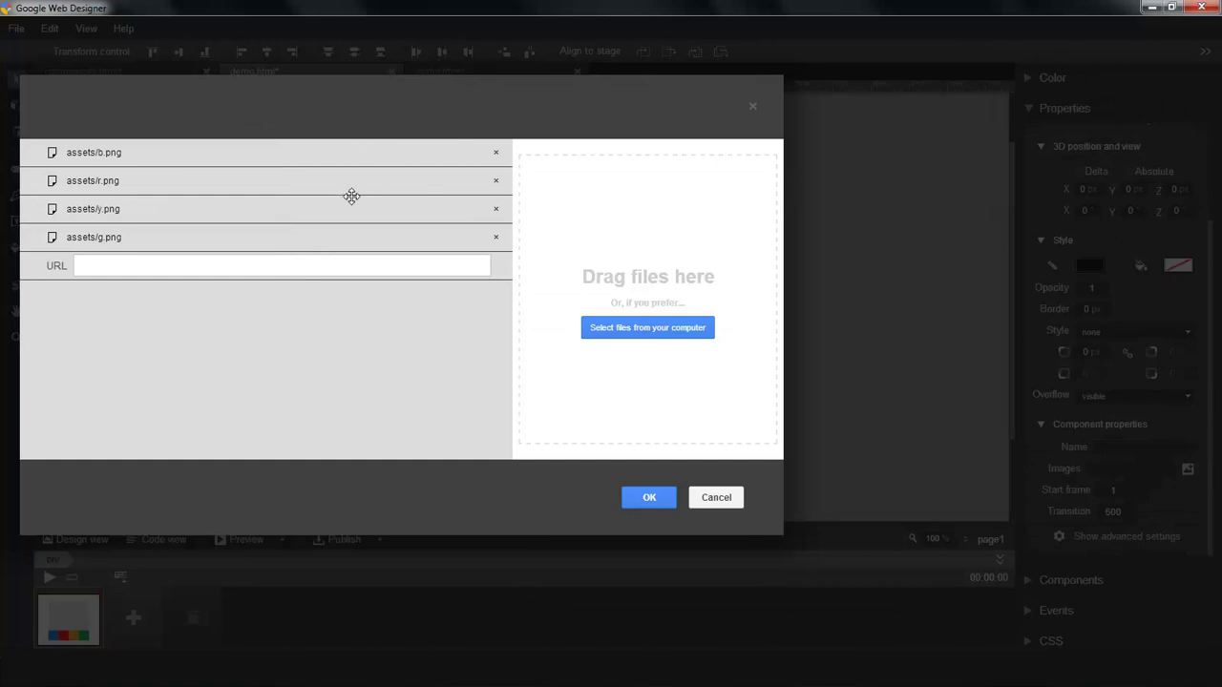
{"action": "mouse_move", "coordinate": [350, 185]}
{"action": "left_mouse_down"}
{"action": "mouse_move", "coordinate": [349, 155]}
{"action": "mouse_move", "coordinate": [346, 184]}
{"action": "left_mouse_up"}
{"action": "left_click", "coordinate": [662, 499]}
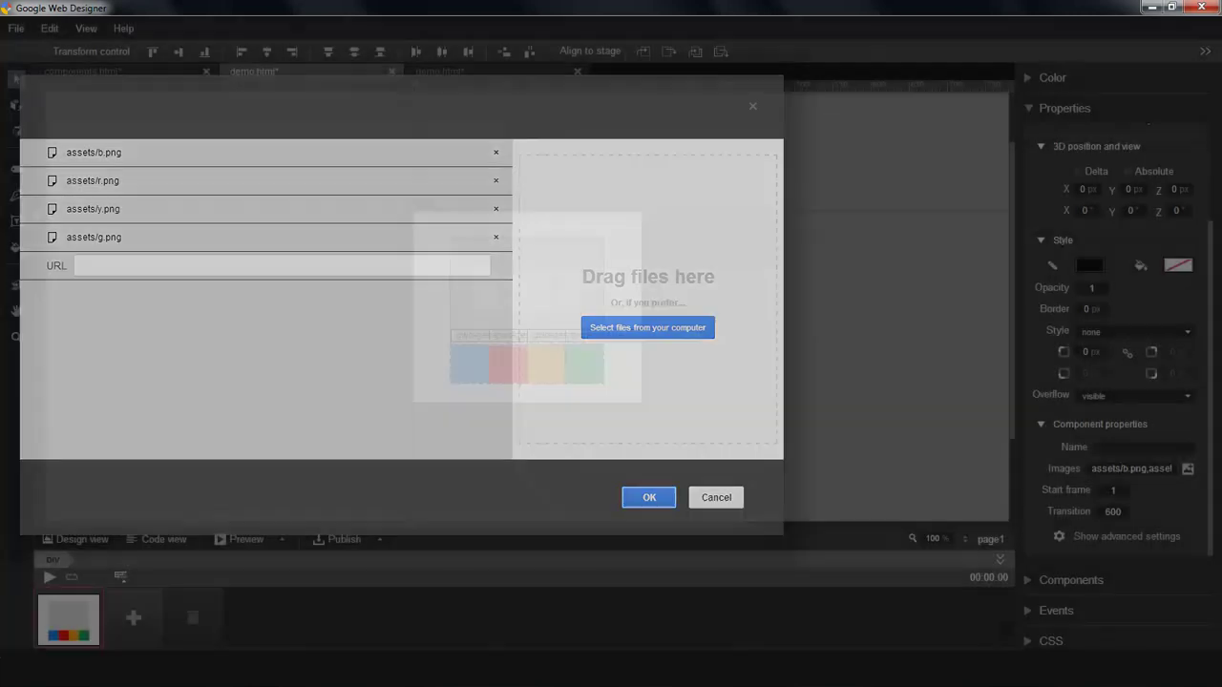
{"action": "left_click", "coordinate": [229, 539]}
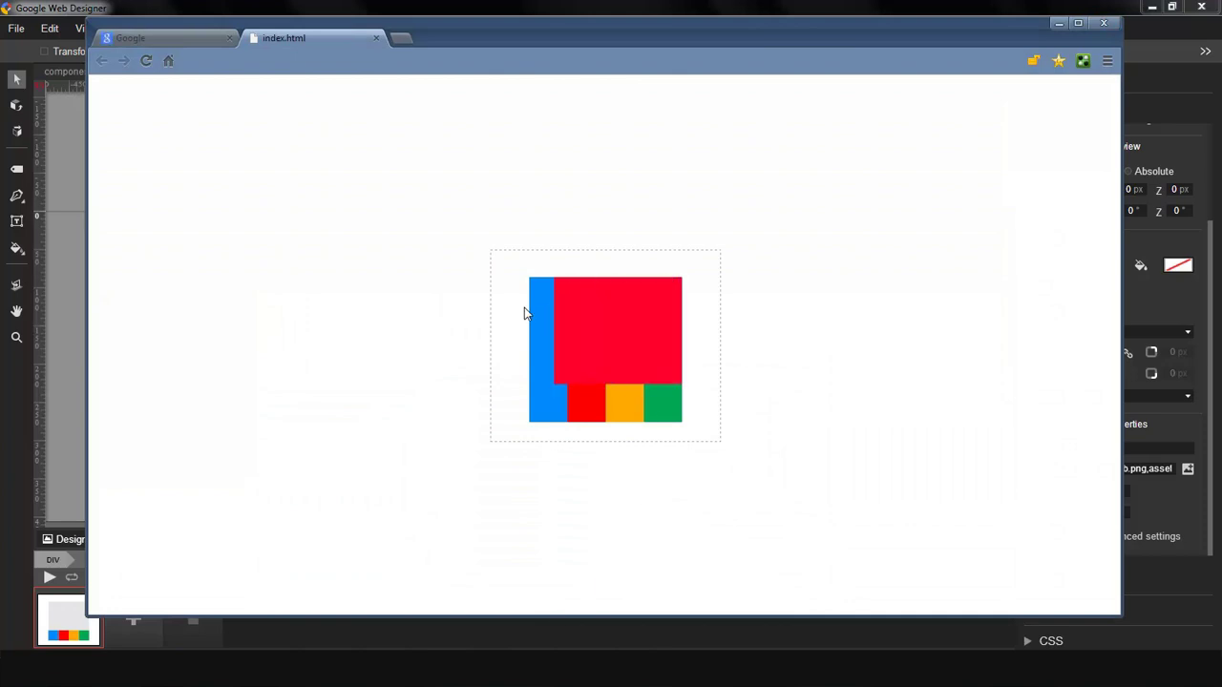
{"action": "mouse_move", "coordinate": [669, 328]}
{"action": "left_mouse_down"}
{"action": "mouse_move", "coordinate": [547, 316]}
{"action": "mouse_move", "coordinate": [662, 339]}
{"action": "left_mouse_up"}
{"action": "left_click_drag", "start_coordinate": [542, 336], "coordinate": [664, 334]}
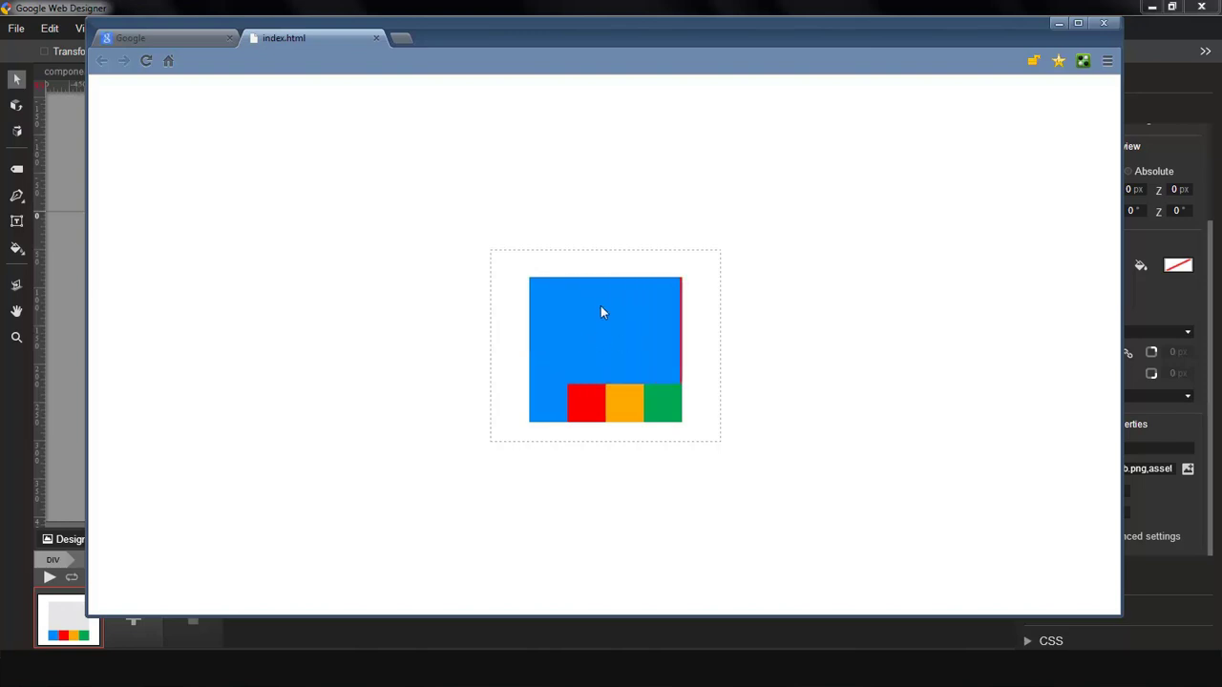
{"action": "left_click", "coordinate": [1105, 25]}
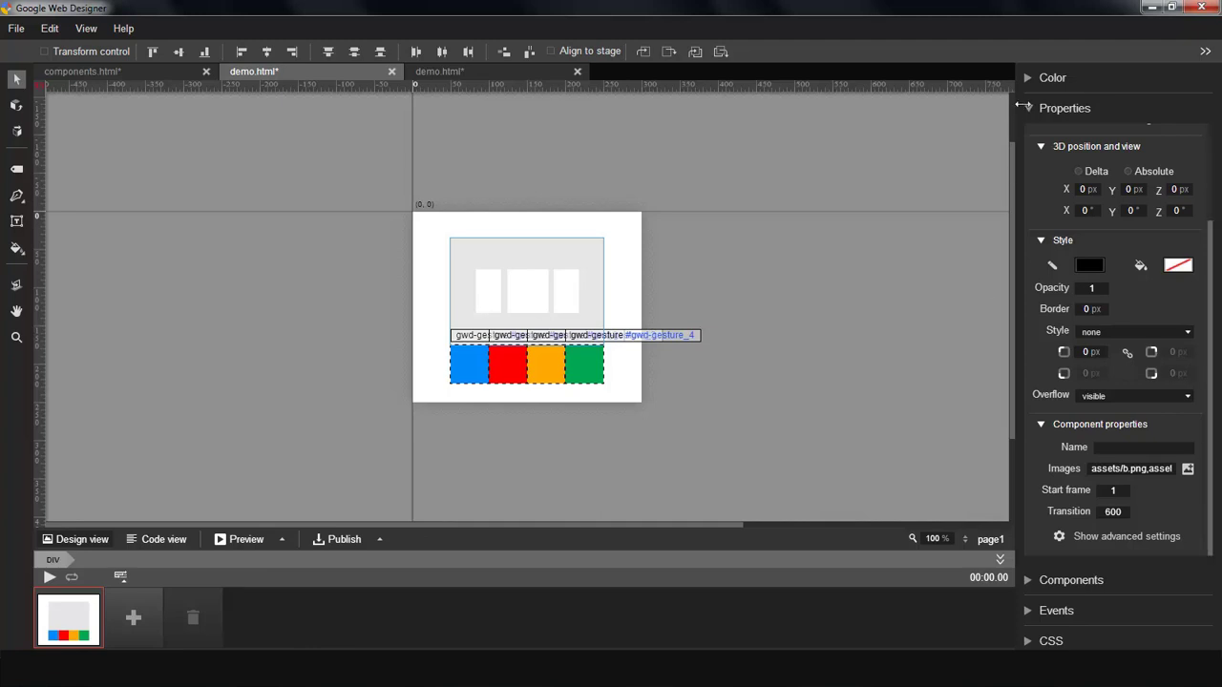
Step: Add a tap event on gwd-gesture_1 sending the swipe gallery to frame 1
{"action": "left_click", "coordinate": [1027, 107]}
{"action": "left_click", "coordinate": [1040, 170]}
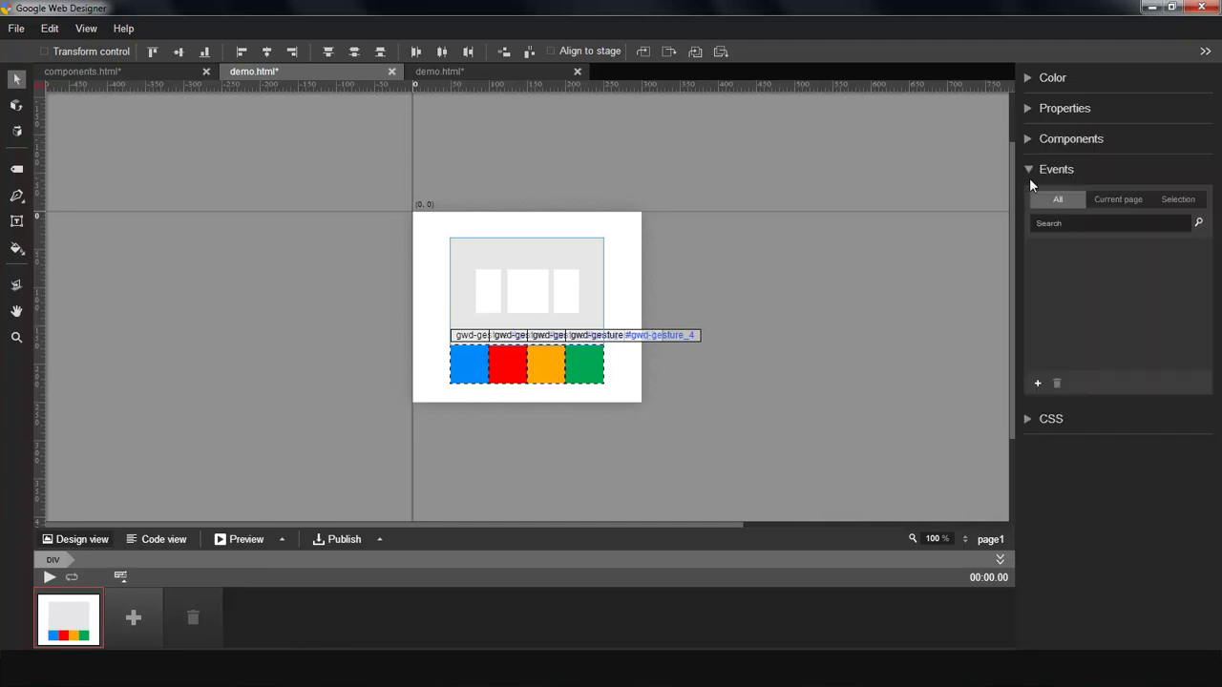
{"action": "left_click", "coordinate": [1038, 607]}
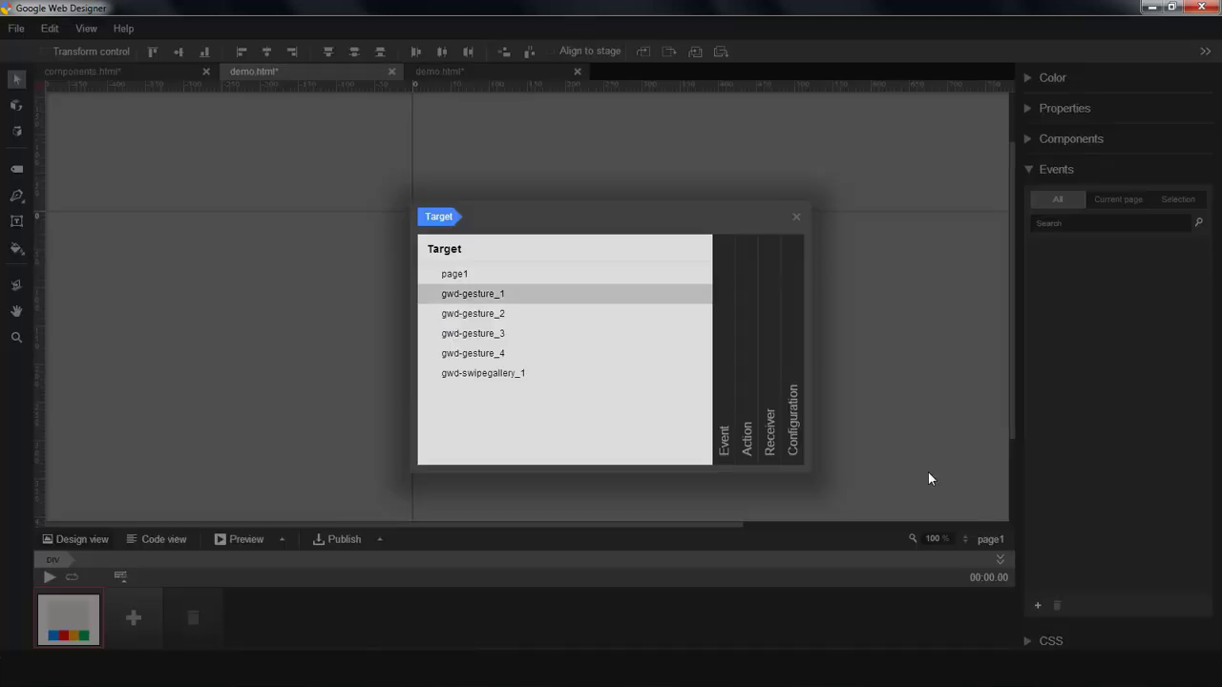
{"action": "left_click", "coordinate": [512, 297]}
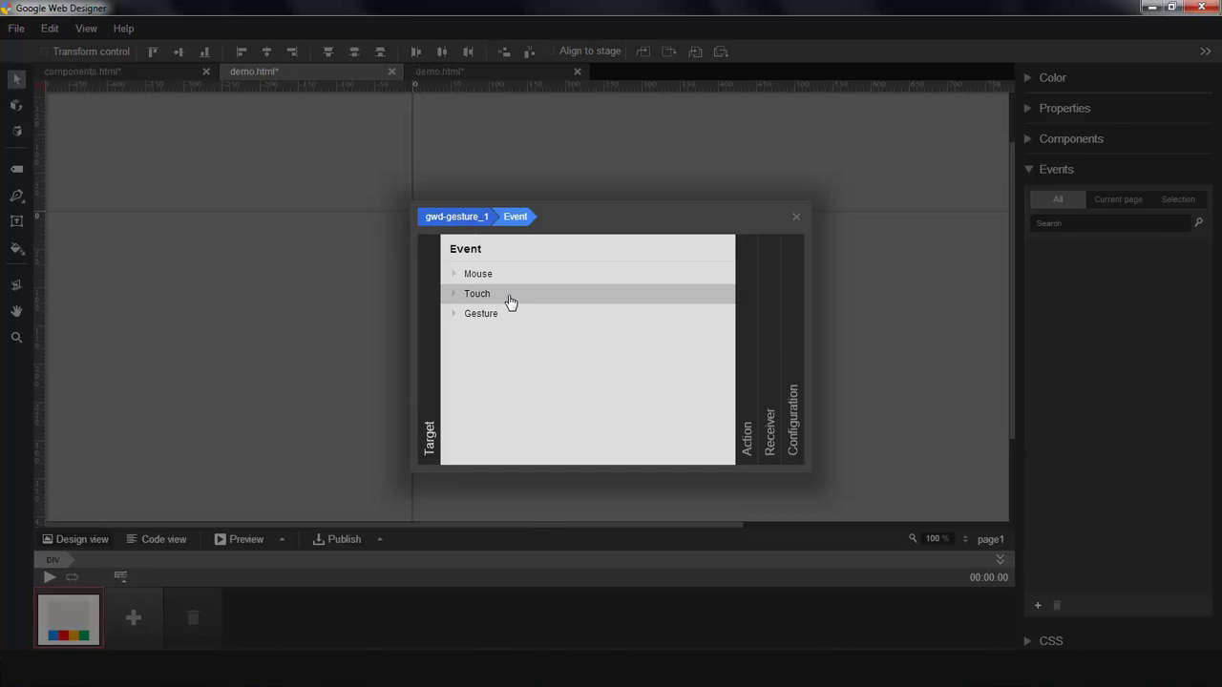
{"action": "left_click", "coordinate": [505, 314]}
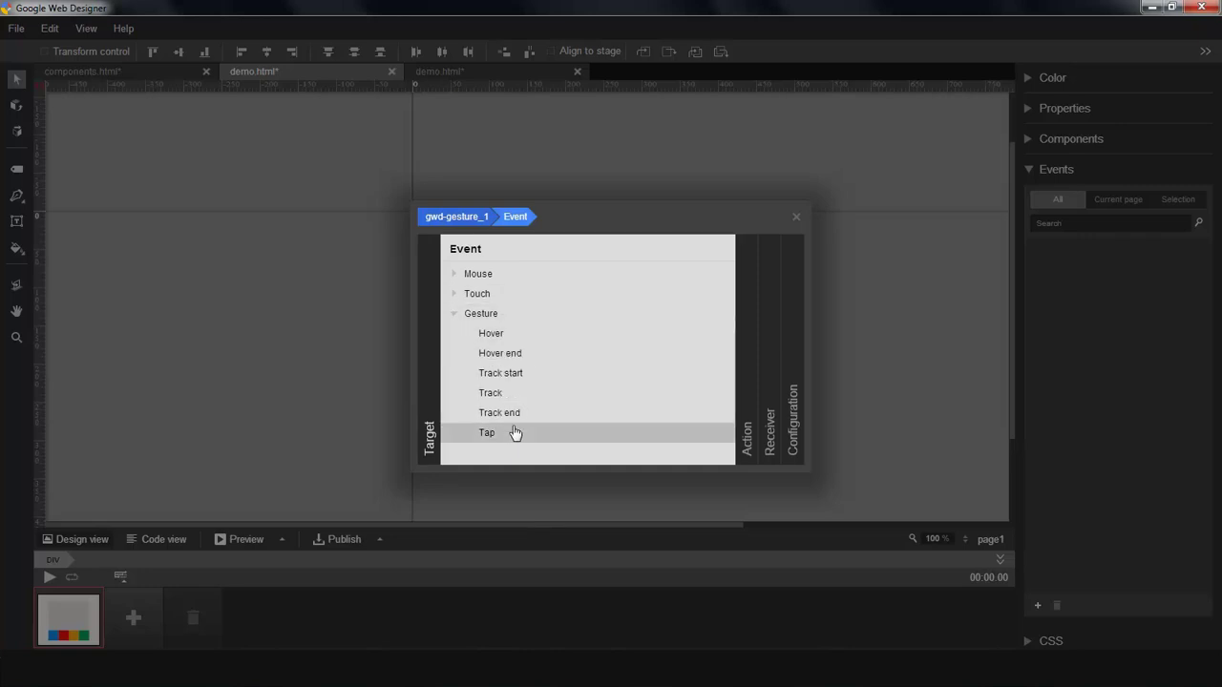
{"action": "left_click", "coordinate": [514, 433]}
{"action": "left_click", "coordinate": [537, 300]}
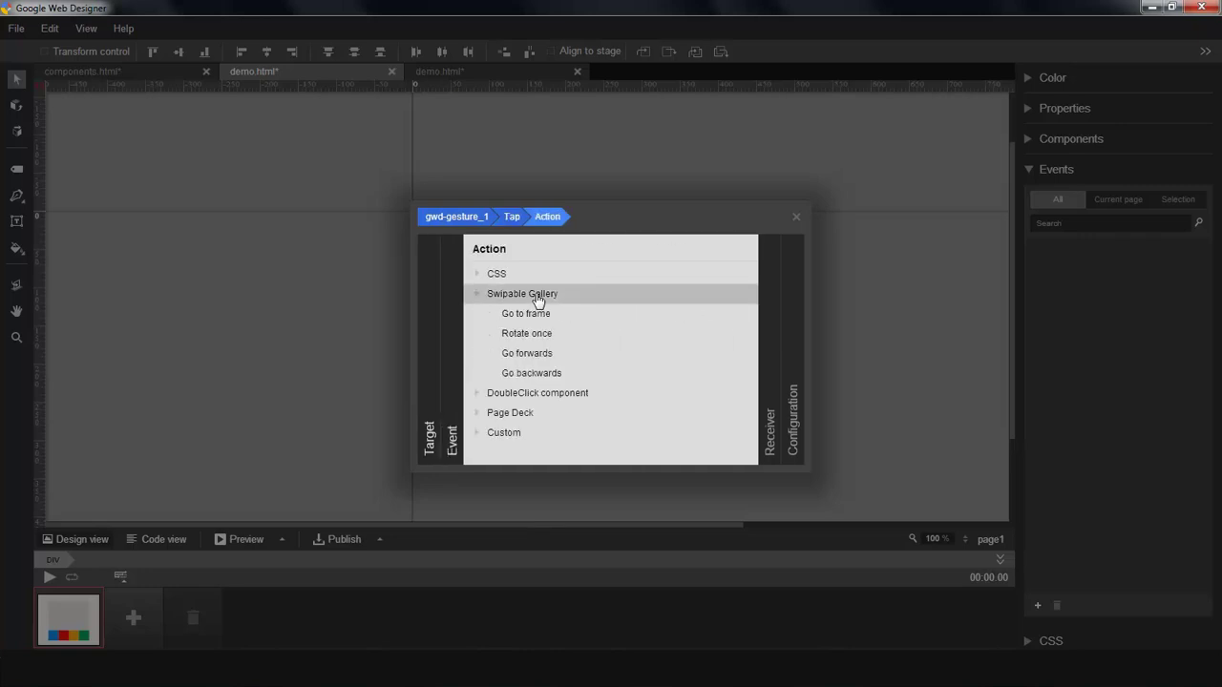
{"action": "left_click", "coordinate": [540, 312]}
{"action": "left_click", "coordinate": [576, 274]}
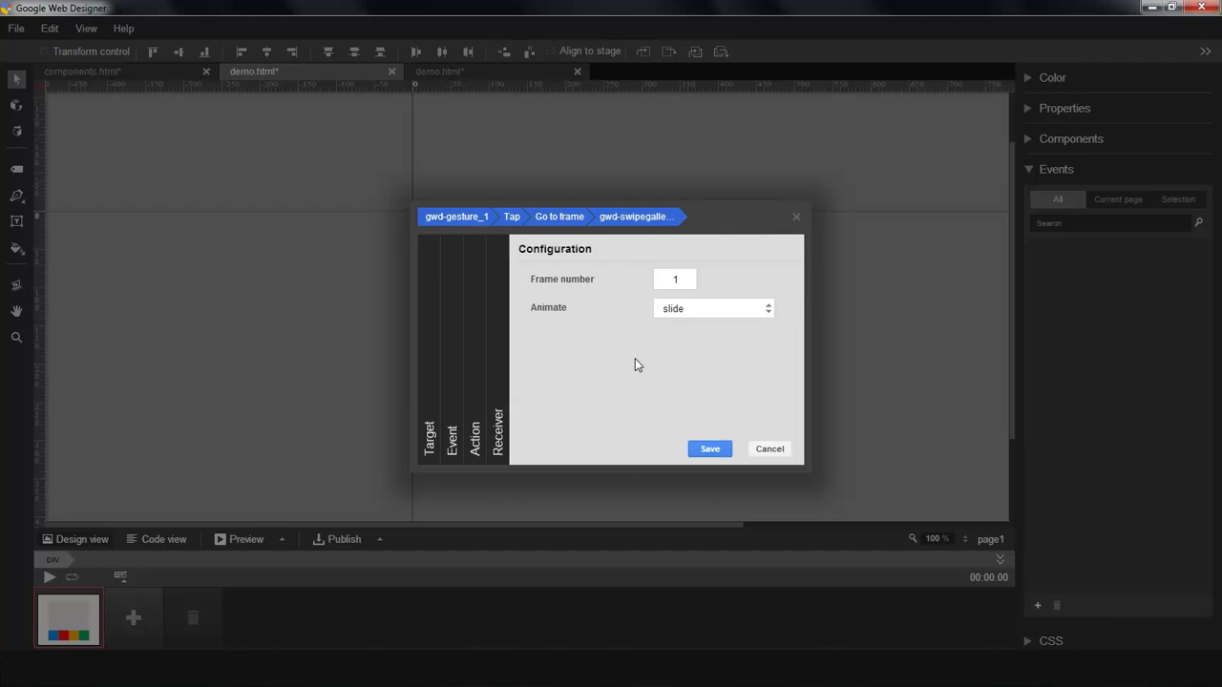
{"action": "left_click", "coordinate": [704, 450]}
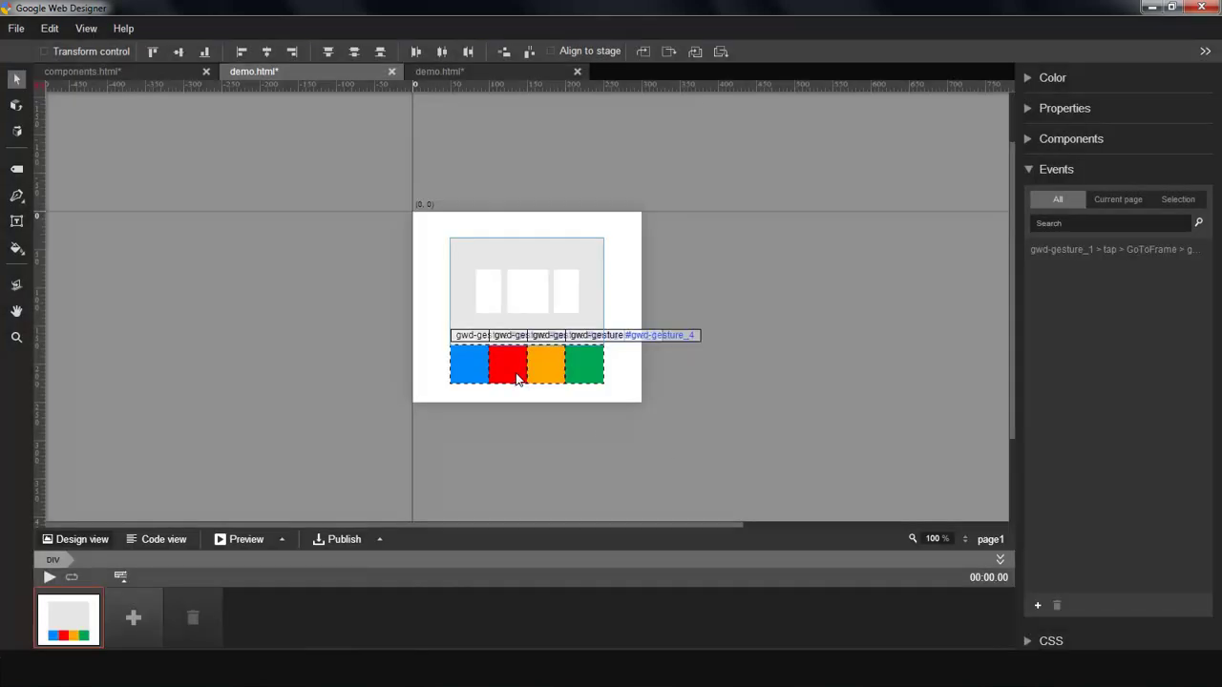
Step: Add a tap event on gwd-gesture_2 sending the swipe gallery to frame 2
{"action": "left_click", "coordinate": [1038, 605]}
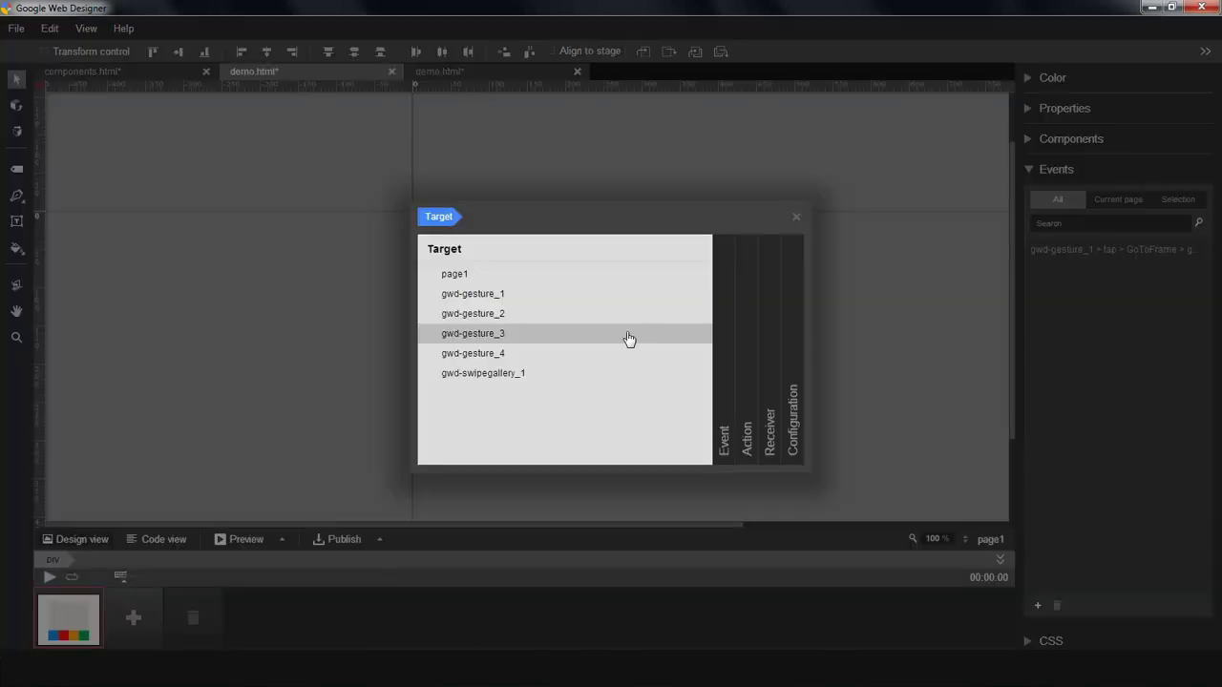
{"action": "left_click", "coordinate": [552, 315]}
{"action": "left_click", "coordinate": [526, 314]}
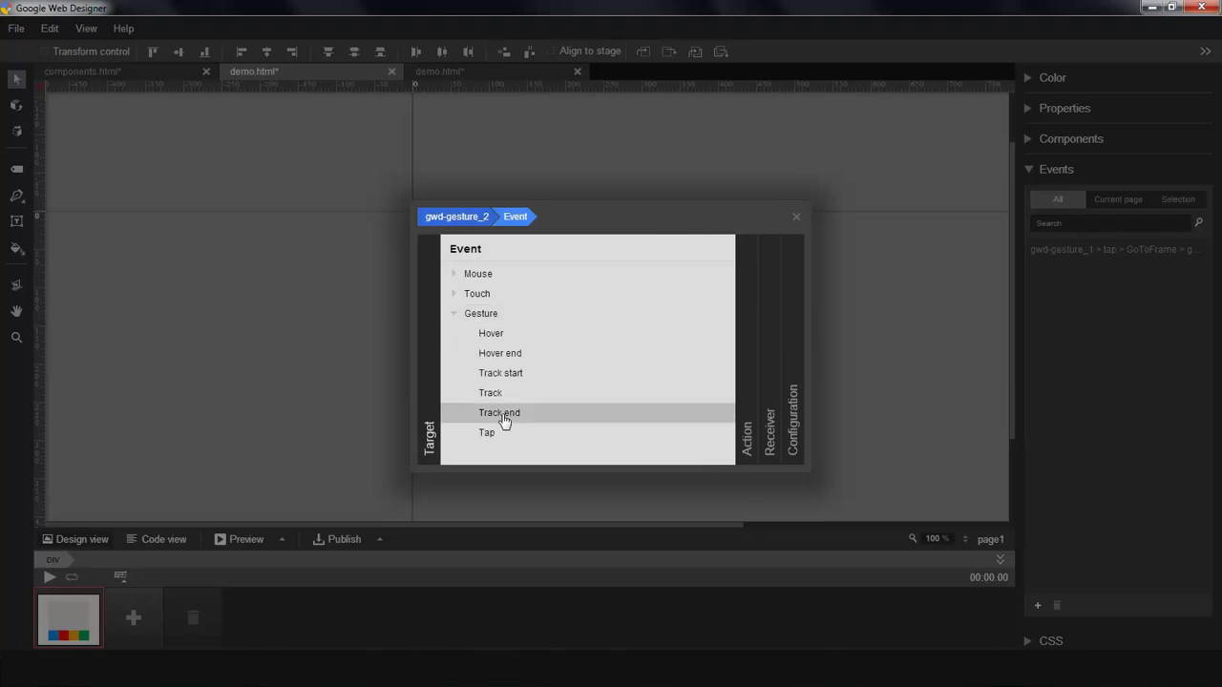
{"action": "left_click", "coordinate": [504, 431]}
{"action": "left_click", "coordinate": [523, 294]}
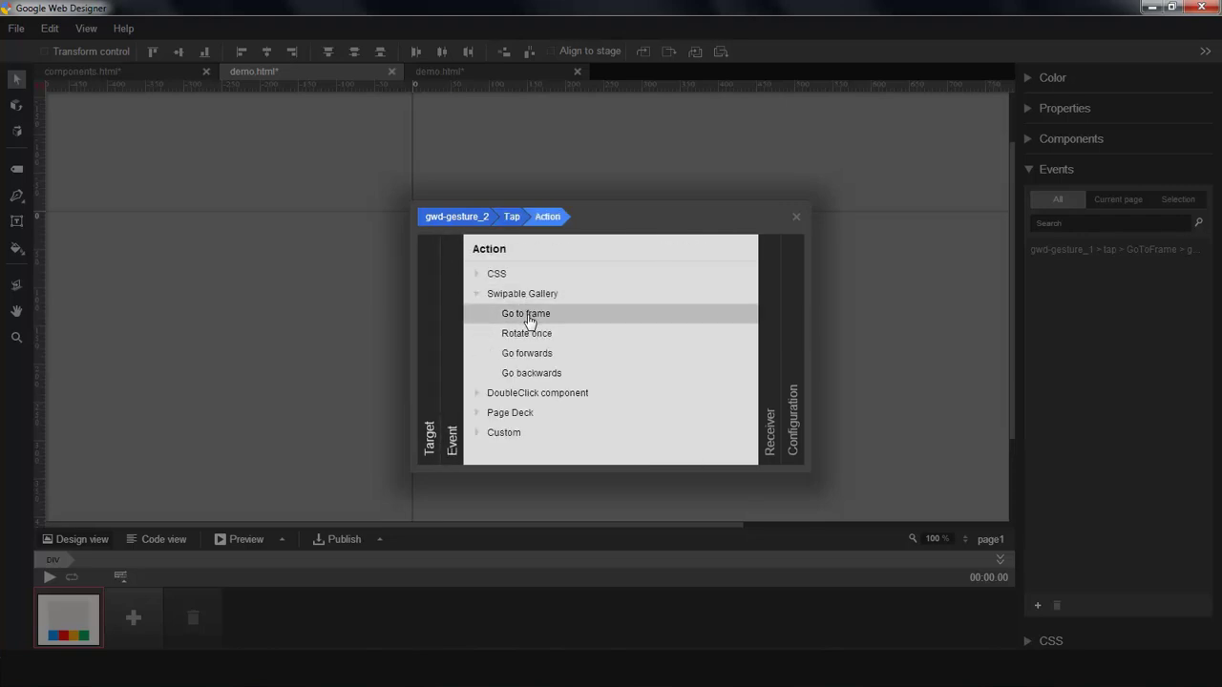
{"action": "left_click", "coordinate": [530, 314]}
{"action": "left_click", "coordinate": [581, 289]}
{"action": "double_click", "coordinate": [668, 279]}
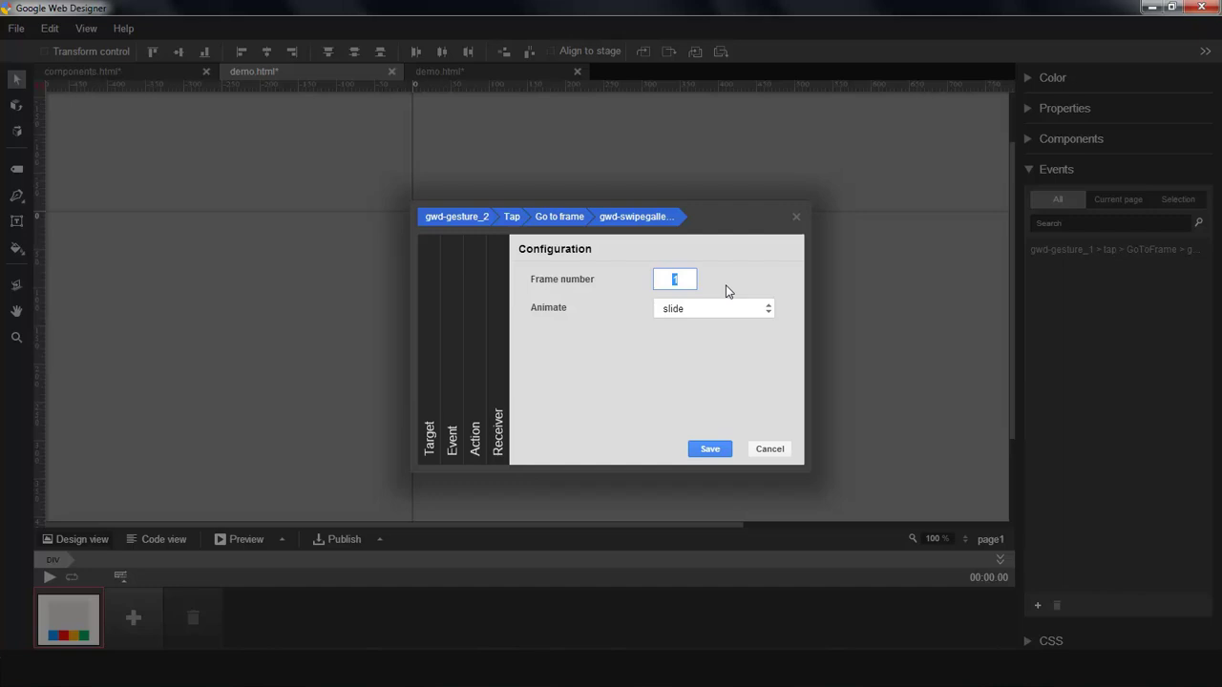
{"action": "type", "text": "2"}
{"action": "left_click", "coordinate": [712, 448]}
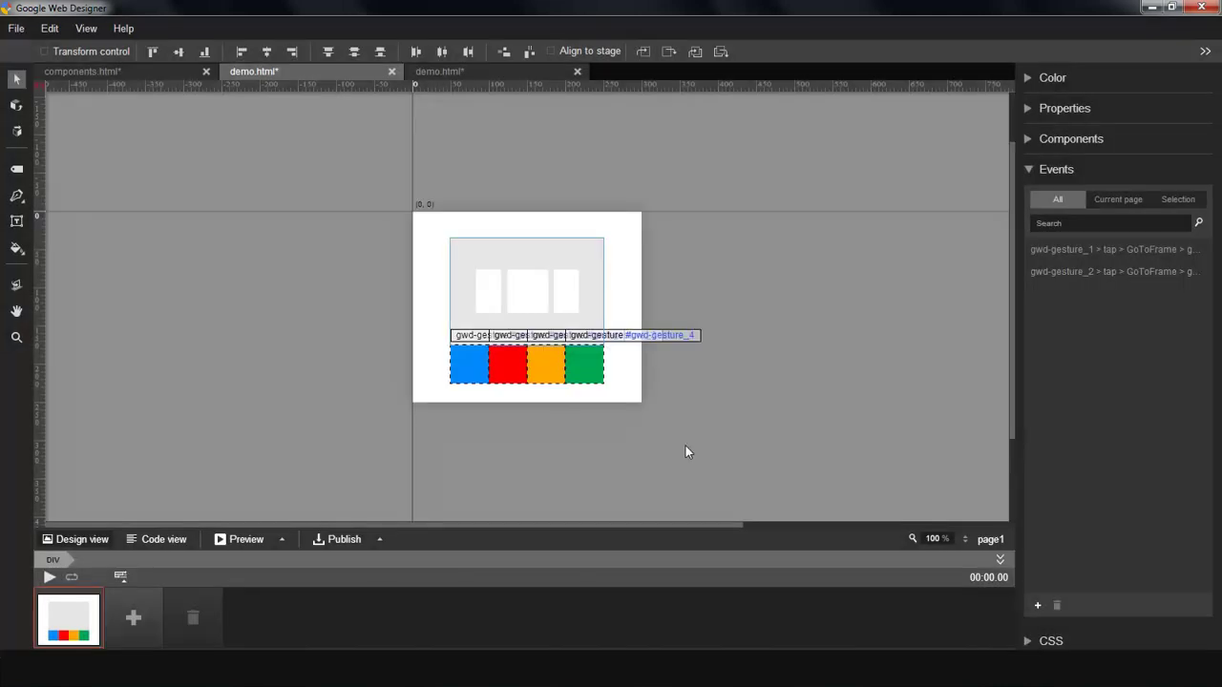
Step: Add a tap event on the orange square that sends the gallery to frame 3
{"action": "right_click", "coordinate": [559, 372]}
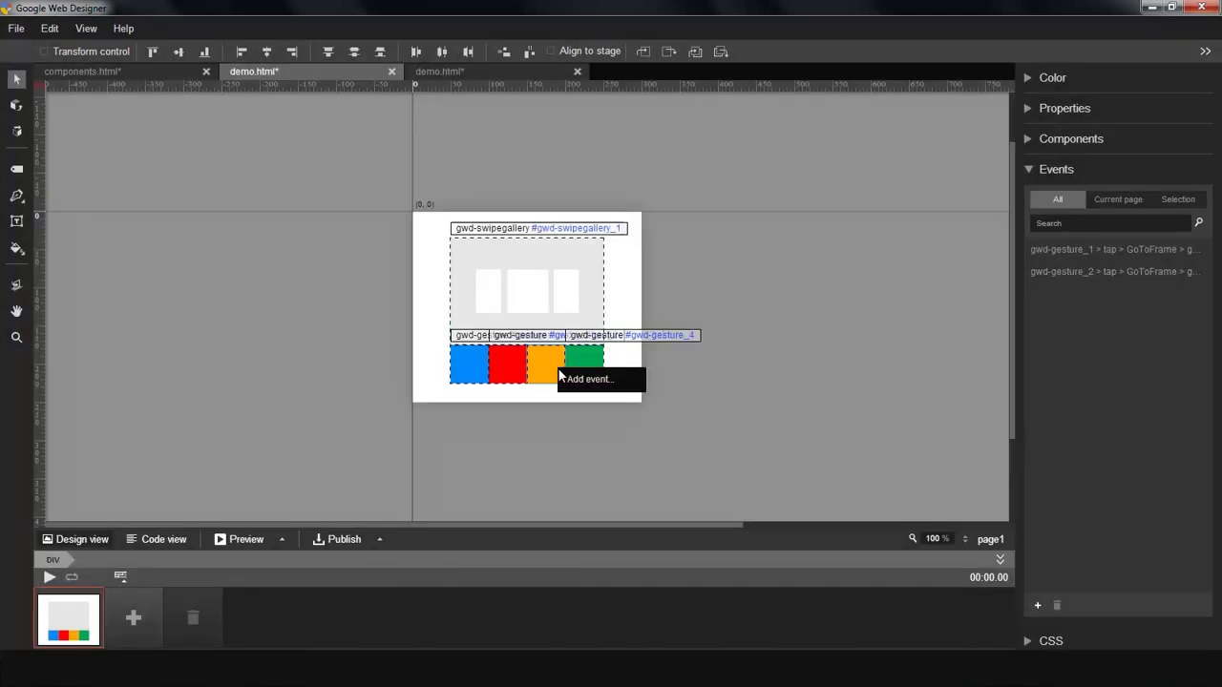
{"action": "left_click", "coordinate": [565, 377]}
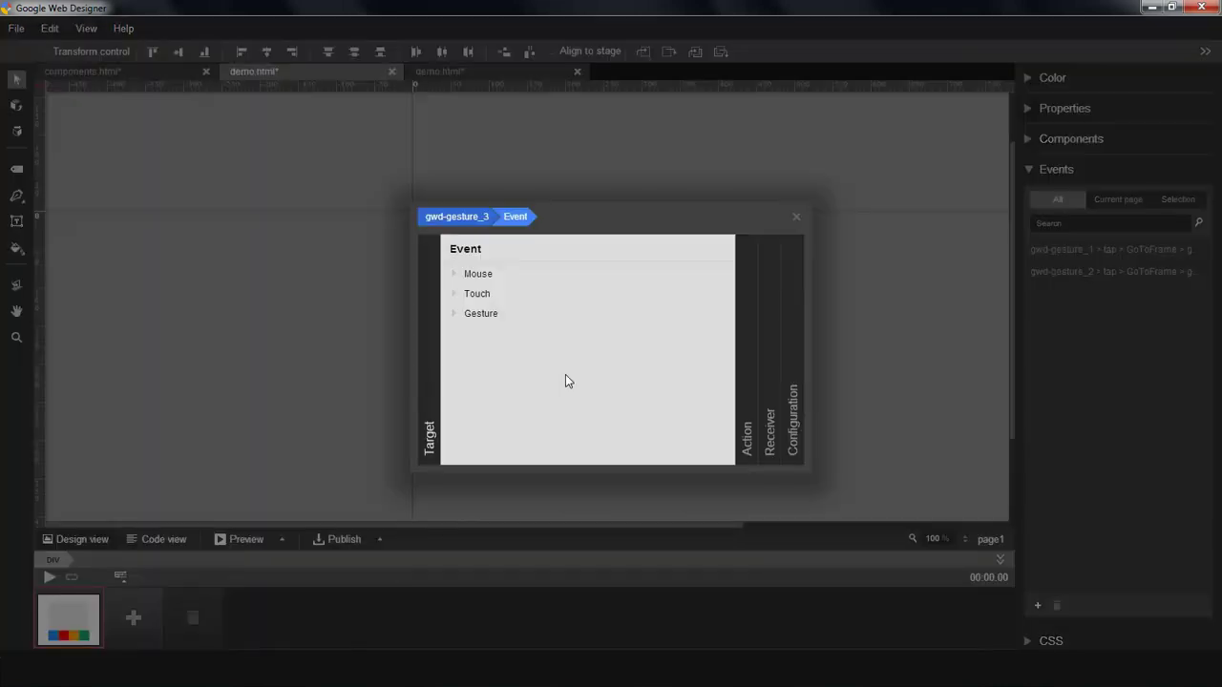
{"action": "left_click", "coordinate": [497, 318]}
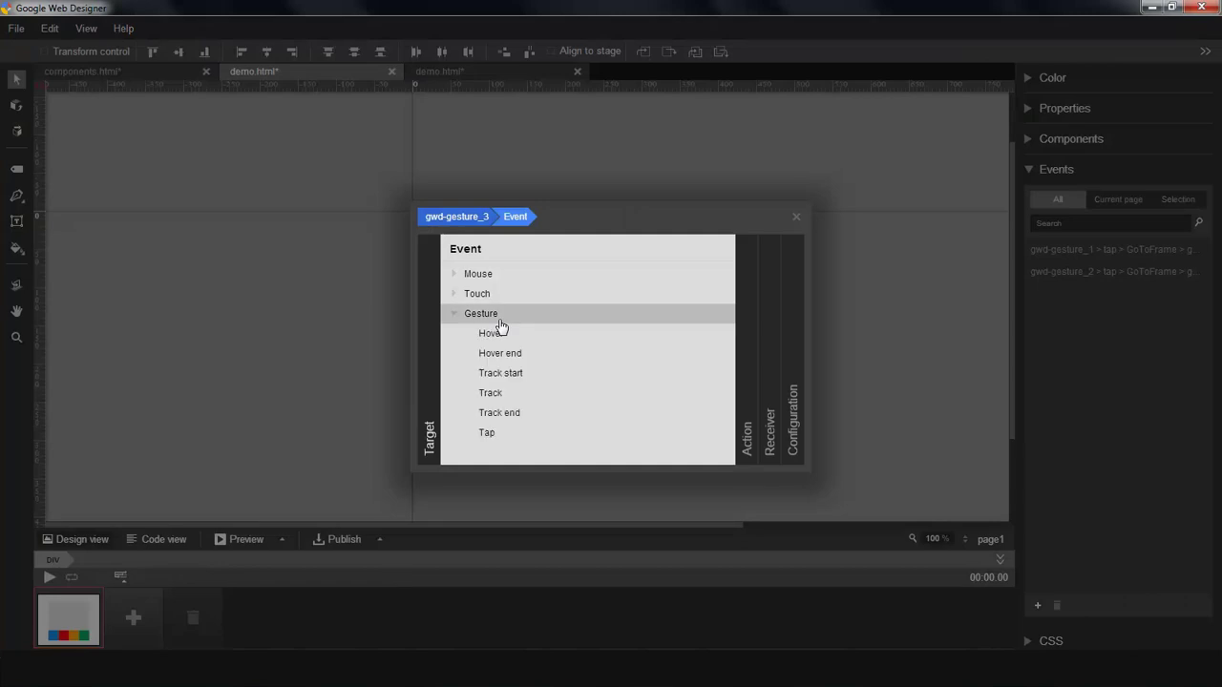
{"action": "left_click", "coordinate": [496, 437]}
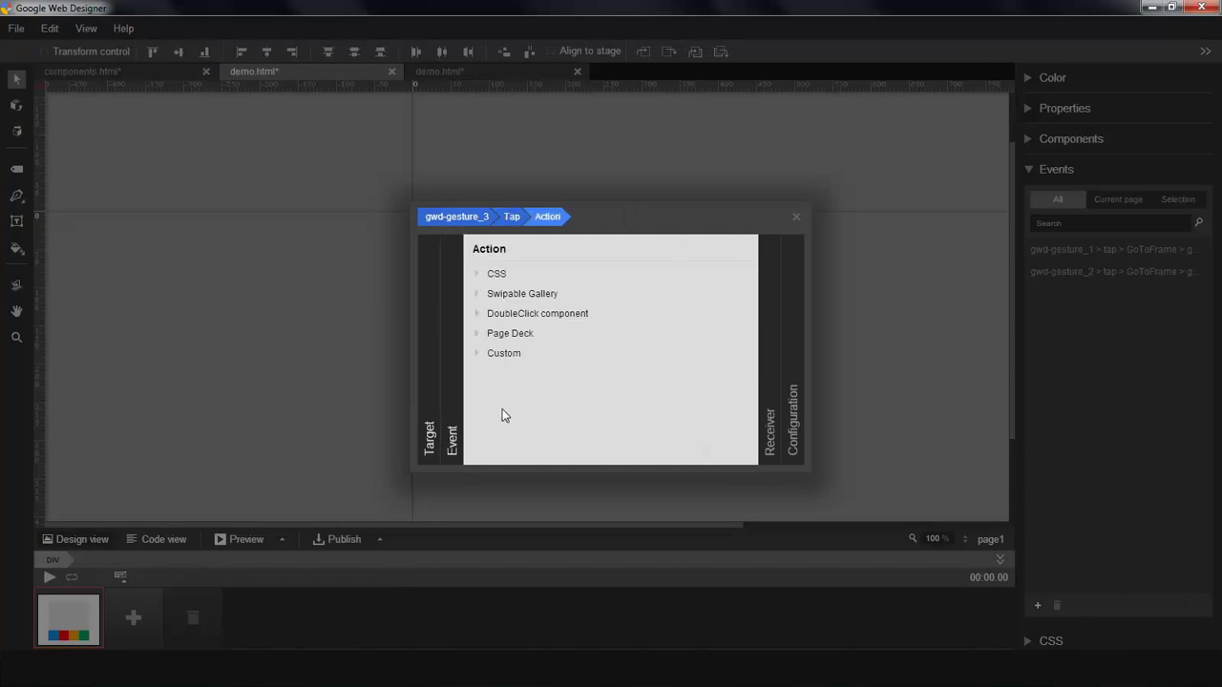
{"action": "left_click", "coordinate": [540, 302]}
{"action": "left_click", "coordinate": [545, 312]}
{"action": "left_click", "coordinate": [619, 276]}
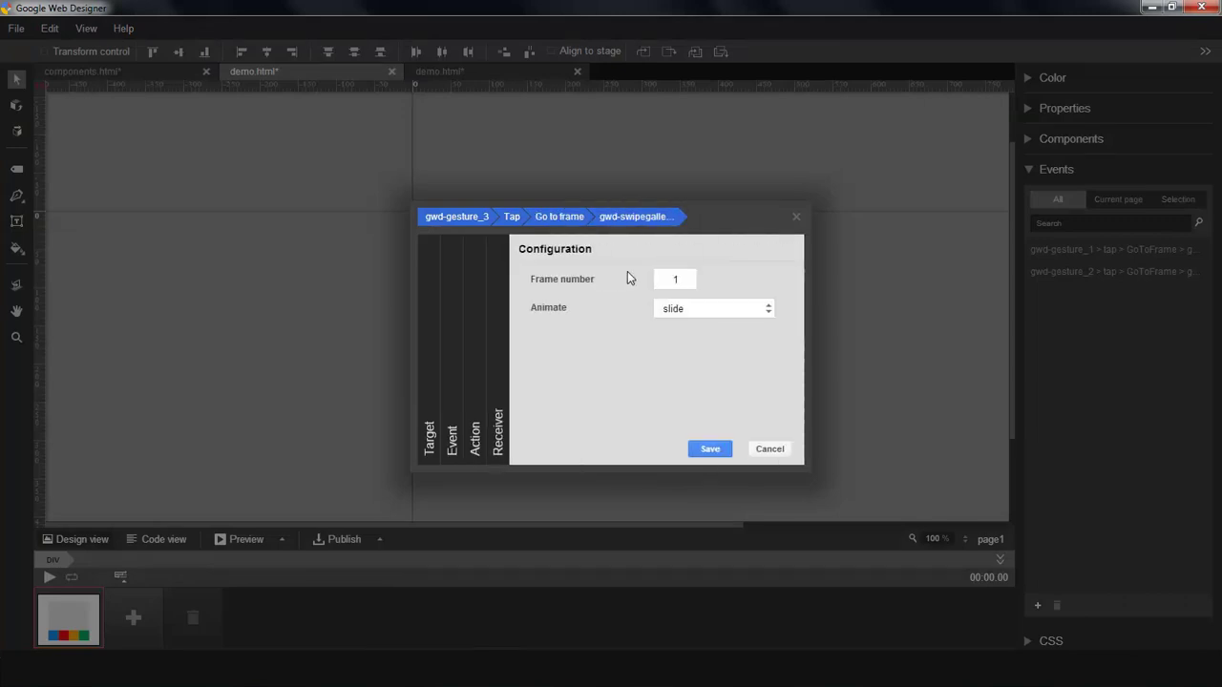
{"action": "double_click", "coordinate": [667, 281]}
{"action": "type", "text": "3"}
{"action": "left_click", "coordinate": [711, 448]}
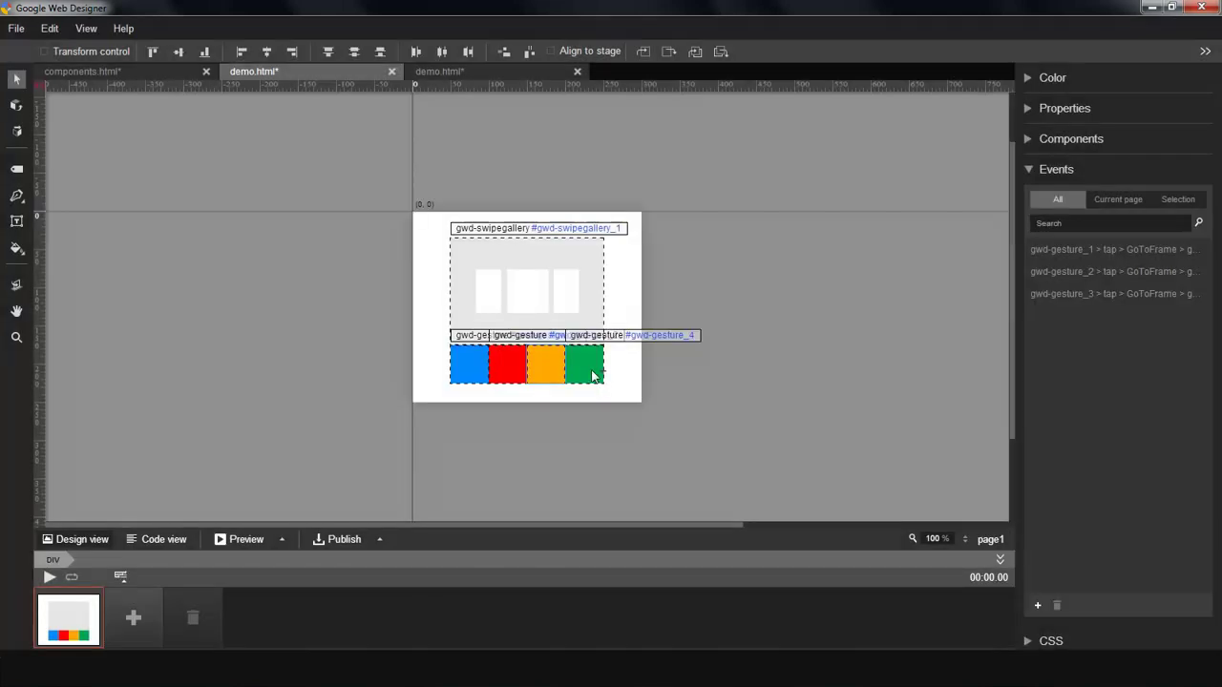
Step: Add a tap event on the green square that sends the gallery to frame 4
{"action": "right_click", "coordinate": [591, 374]}
{"action": "left_click", "coordinate": [611, 379]}
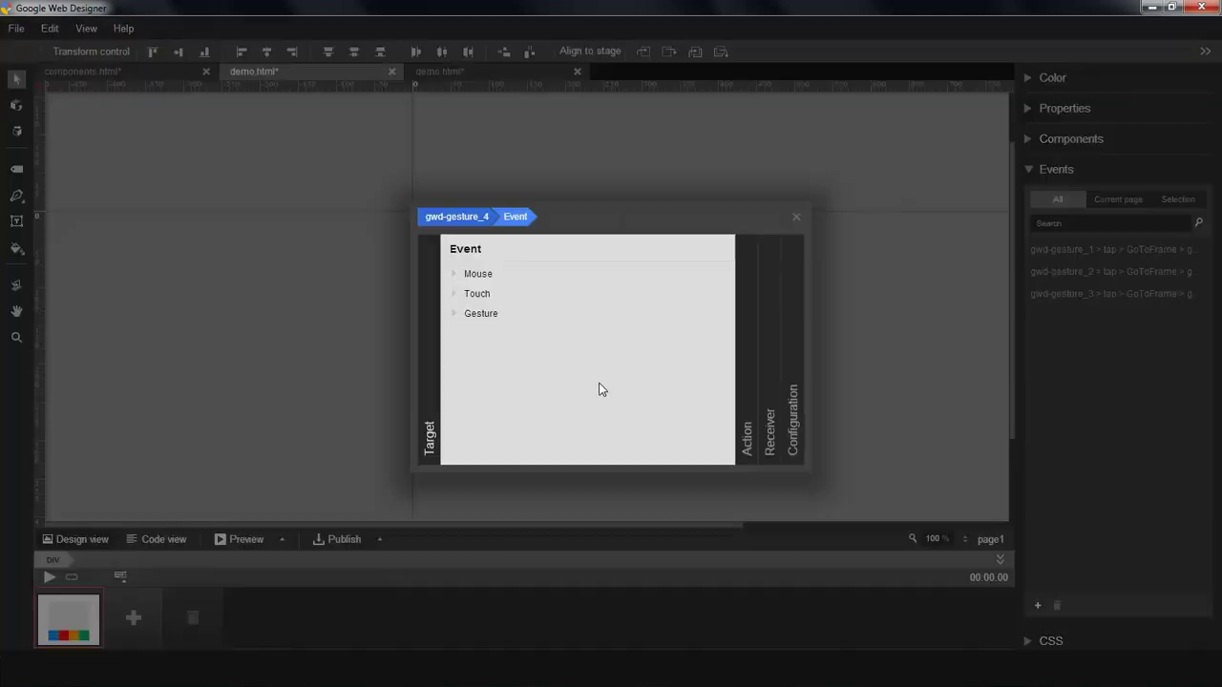
{"action": "left_click", "coordinate": [545, 295]}
{"action": "left_click", "coordinate": [536, 298]}
{"action": "left_click", "coordinate": [525, 316]}
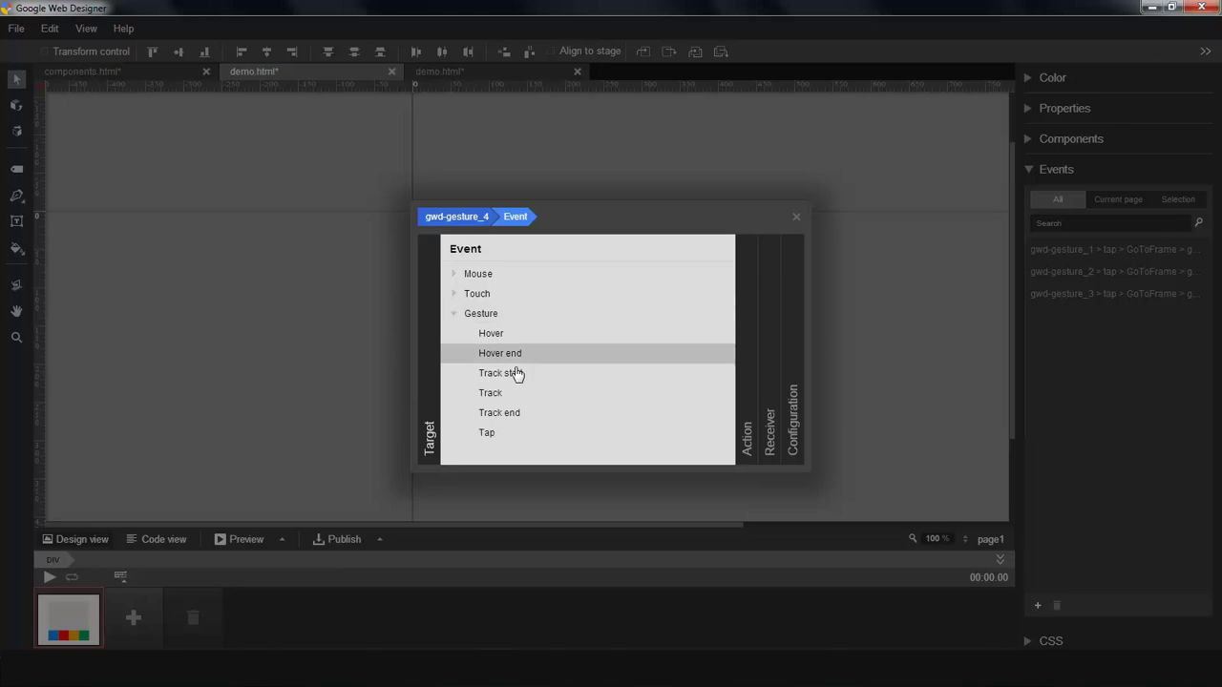
{"action": "left_click", "coordinate": [508, 435]}
{"action": "left_click", "coordinate": [537, 295]}
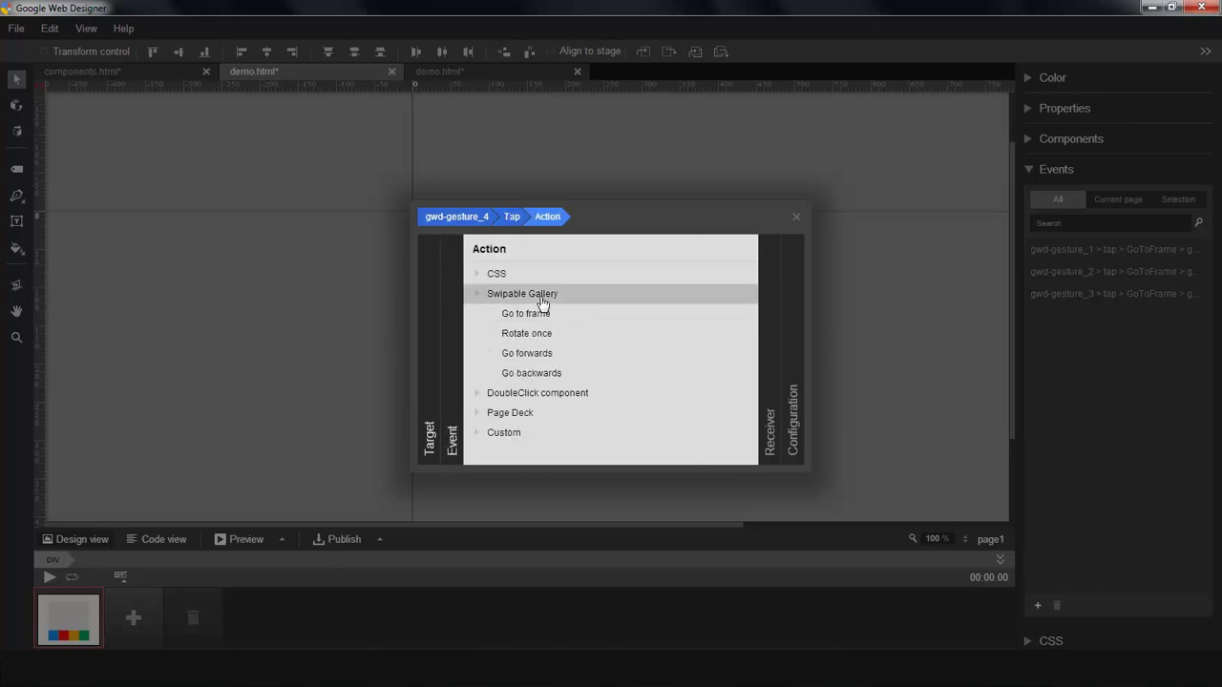
{"action": "left_click", "coordinate": [545, 314]}
{"action": "left_click", "coordinate": [638, 276]}
{"action": "left_click", "coordinate": [678, 279]}
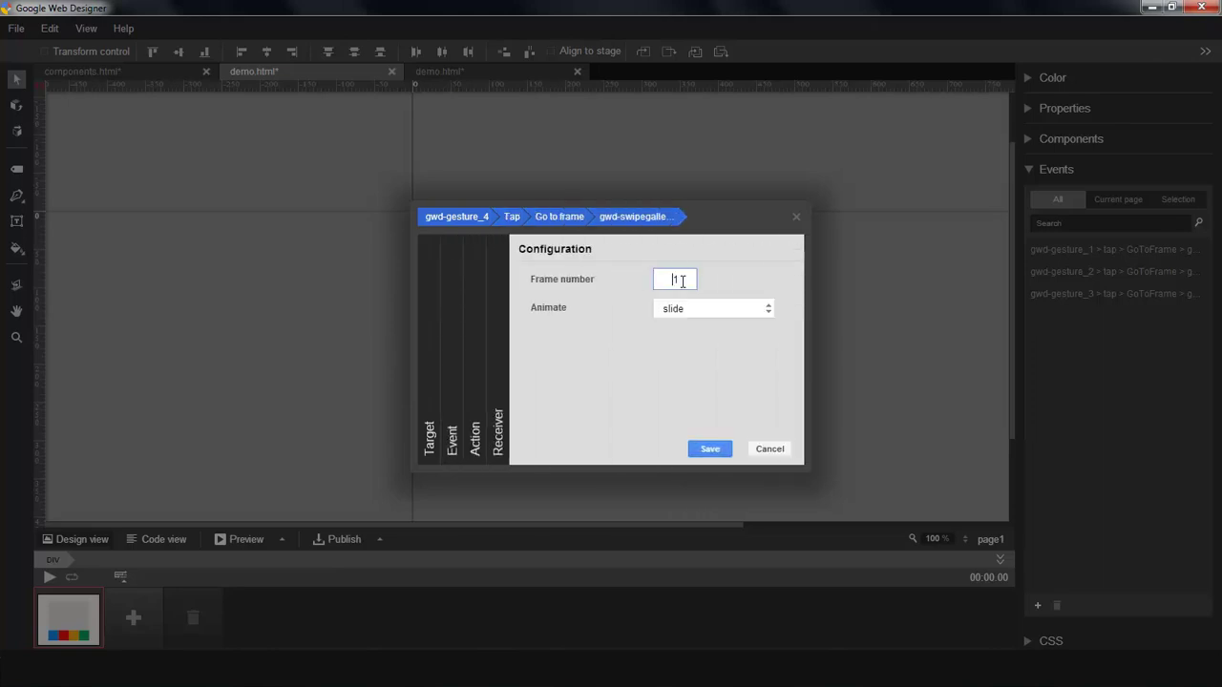
{"action": "left_click", "coordinate": [709, 449]}
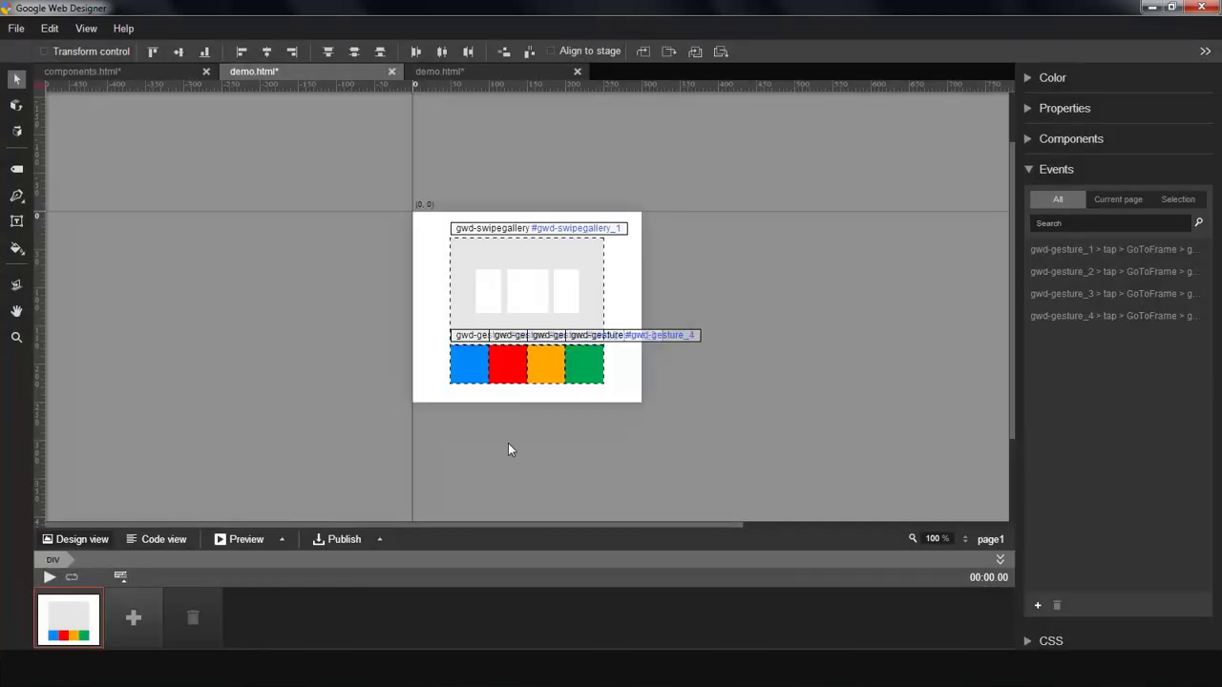
{"action": "left_click", "coordinate": [241, 539]}
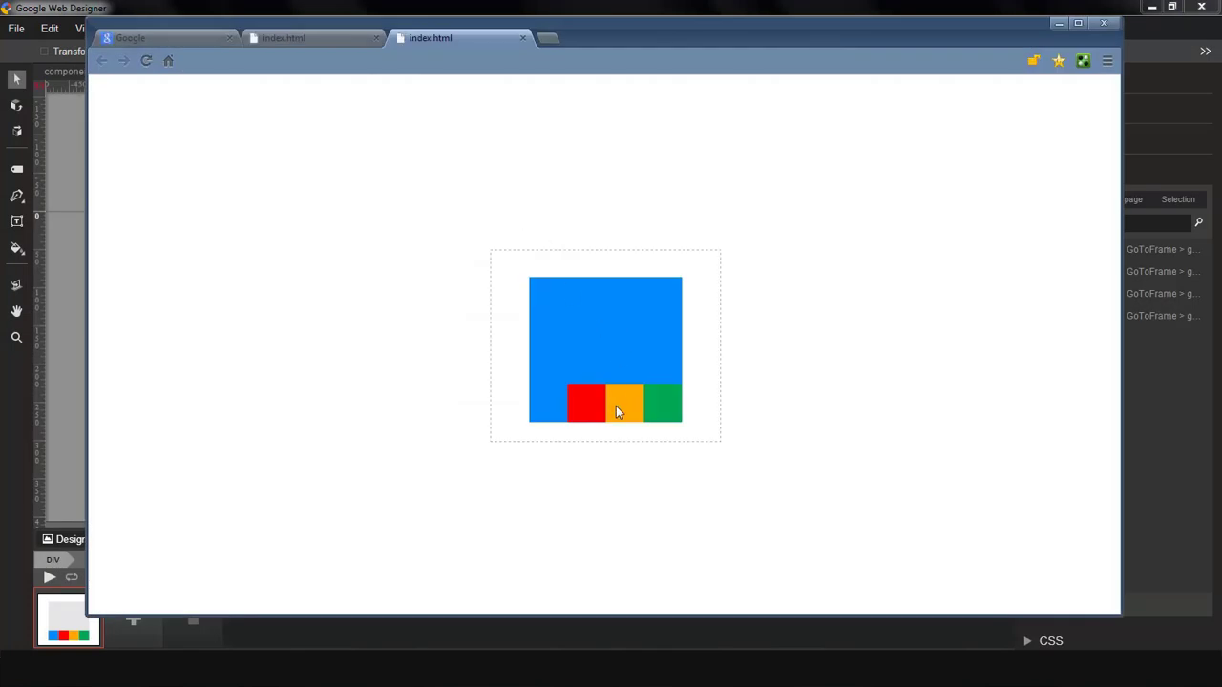
{"action": "left_click", "coordinate": [615, 406]}
{"action": "left_click", "coordinate": [655, 408]}
{"action": "left_click", "coordinate": [594, 409]}
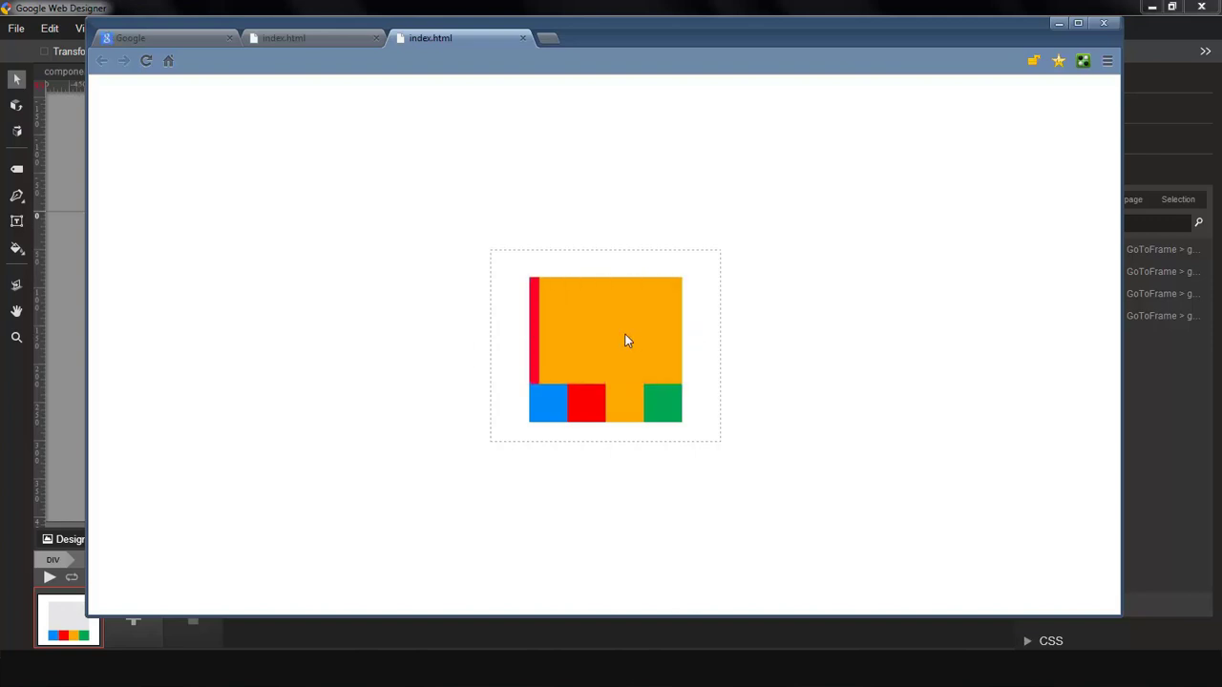
{"action": "left_click", "coordinate": [1103, 23]}
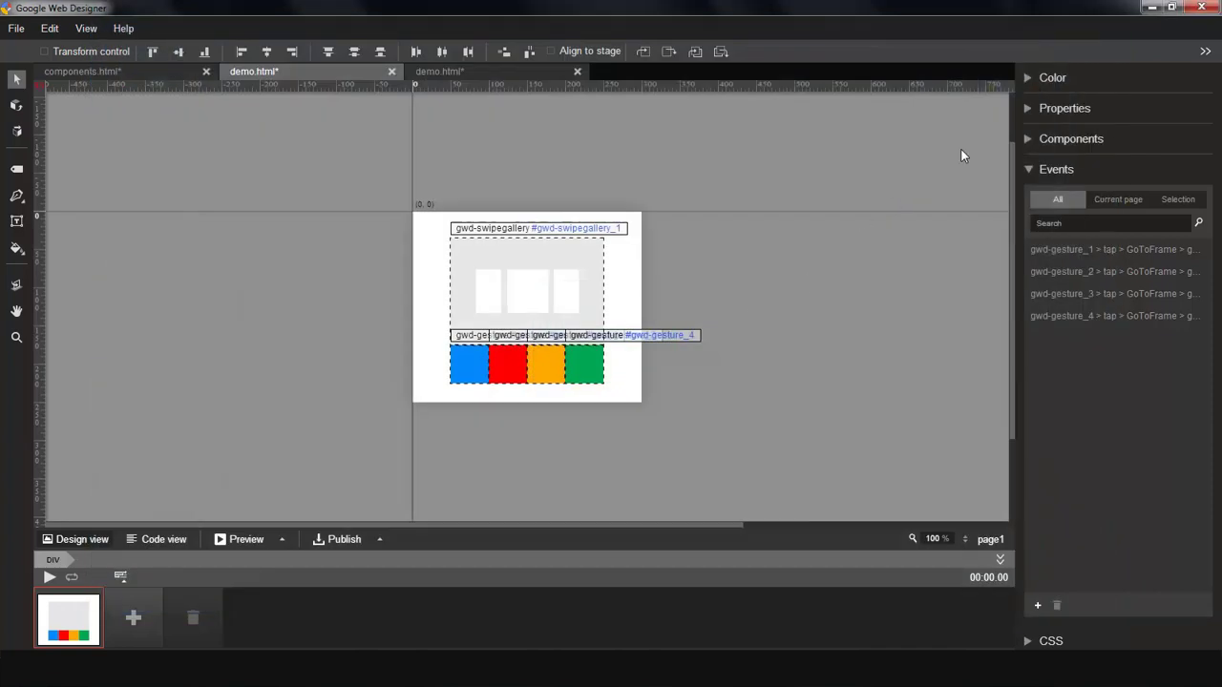
Step: Place a Gesture component over the gallery on the demo page
{"action": "left_click", "coordinate": [1028, 168]}
{"action": "left_click", "coordinate": [1028, 141]}
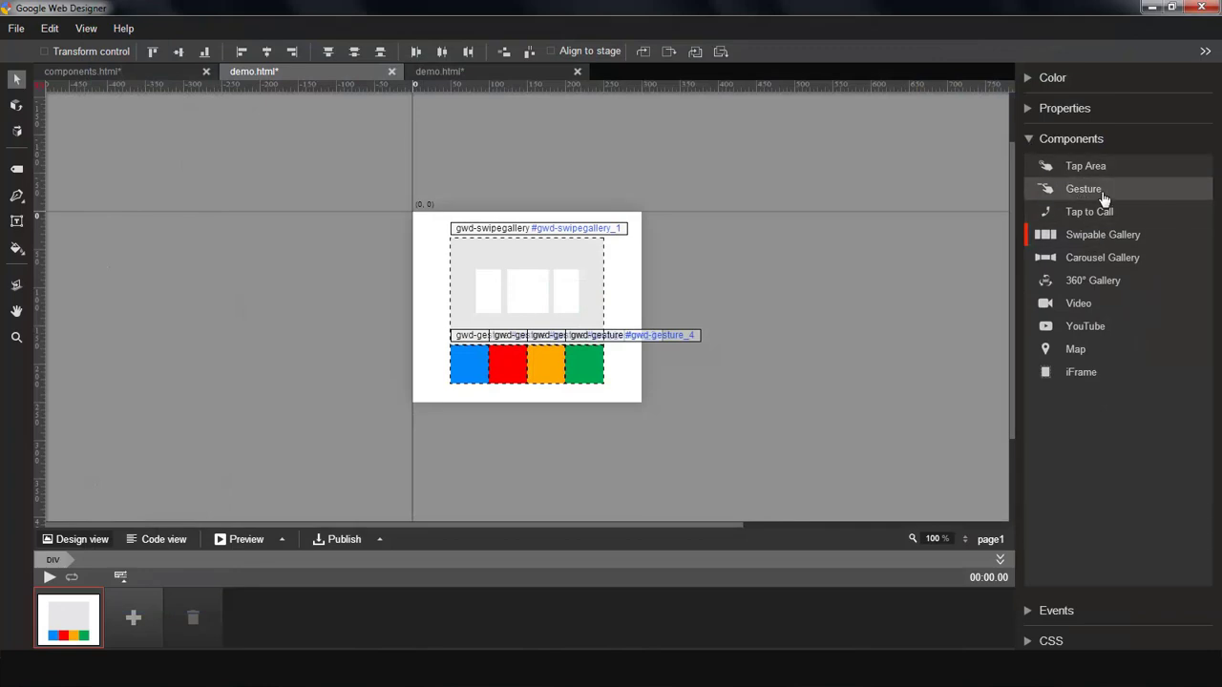
{"action": "left_click_drag", "start_coordinate": [1126, 197], "coordinate": [438, 225]}
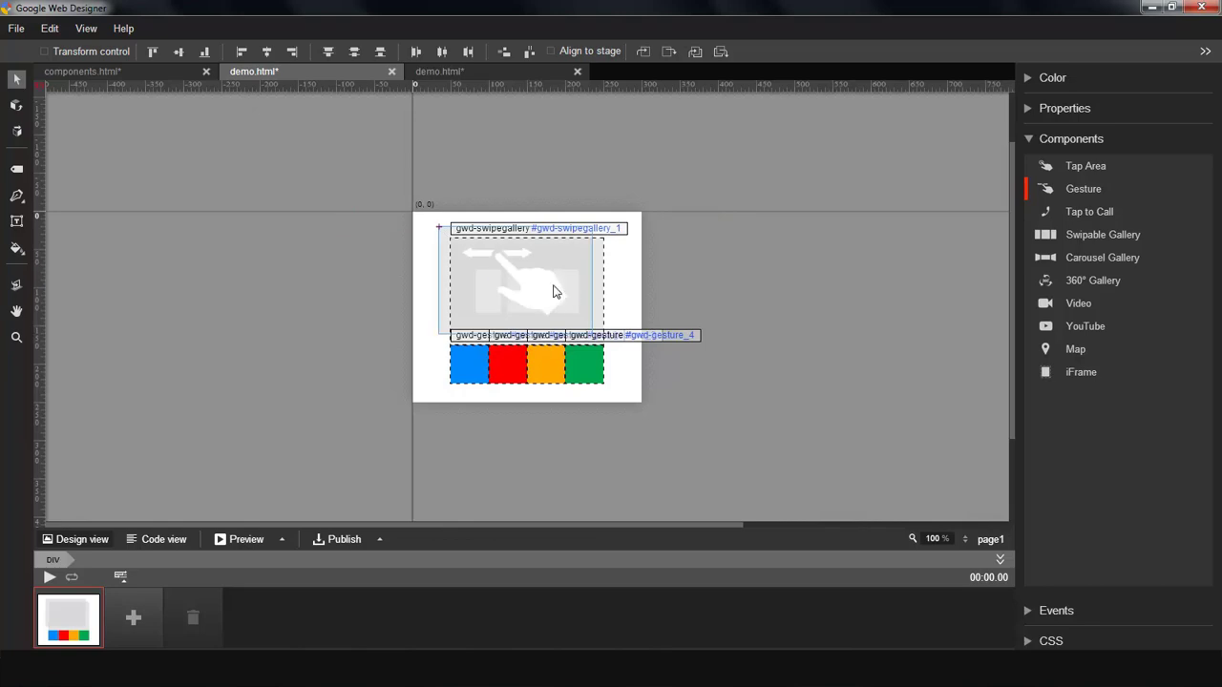
{"action": "left_click_drag", "start_coordinate": [552, 288], "coordinate": [545, 282]}
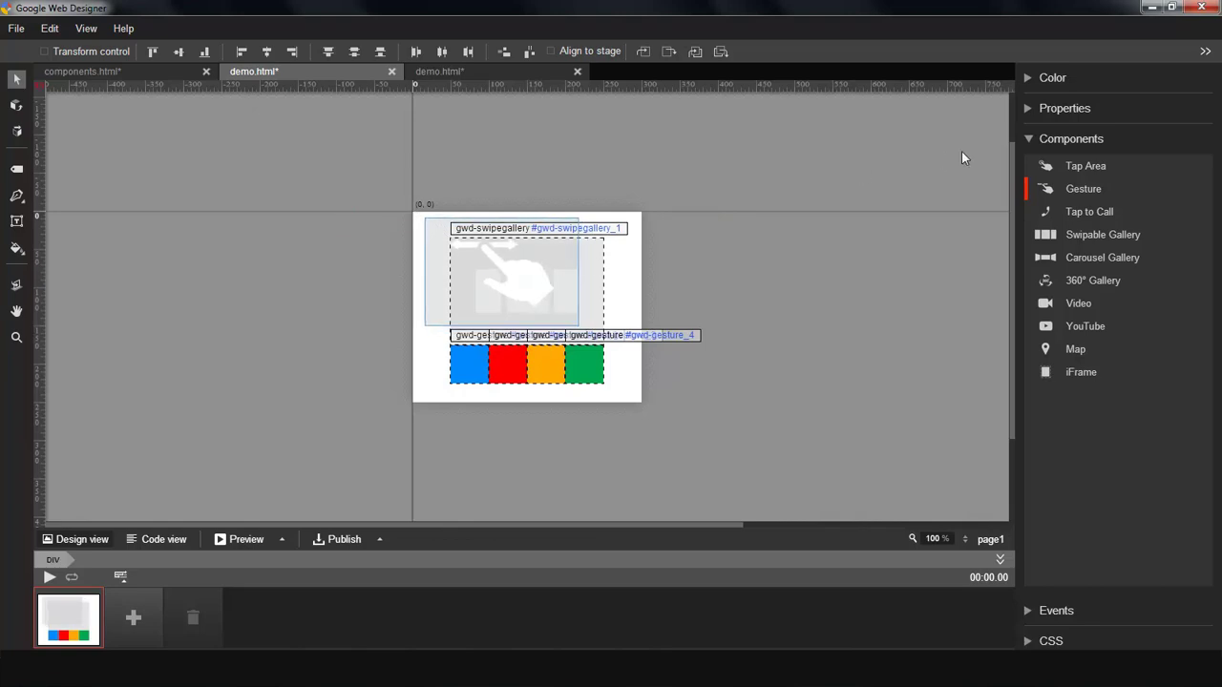
{"action": "left_click", "coordinate": [1027, 139]}
{"action": "left_click", "coordinate": [1028, 109]}
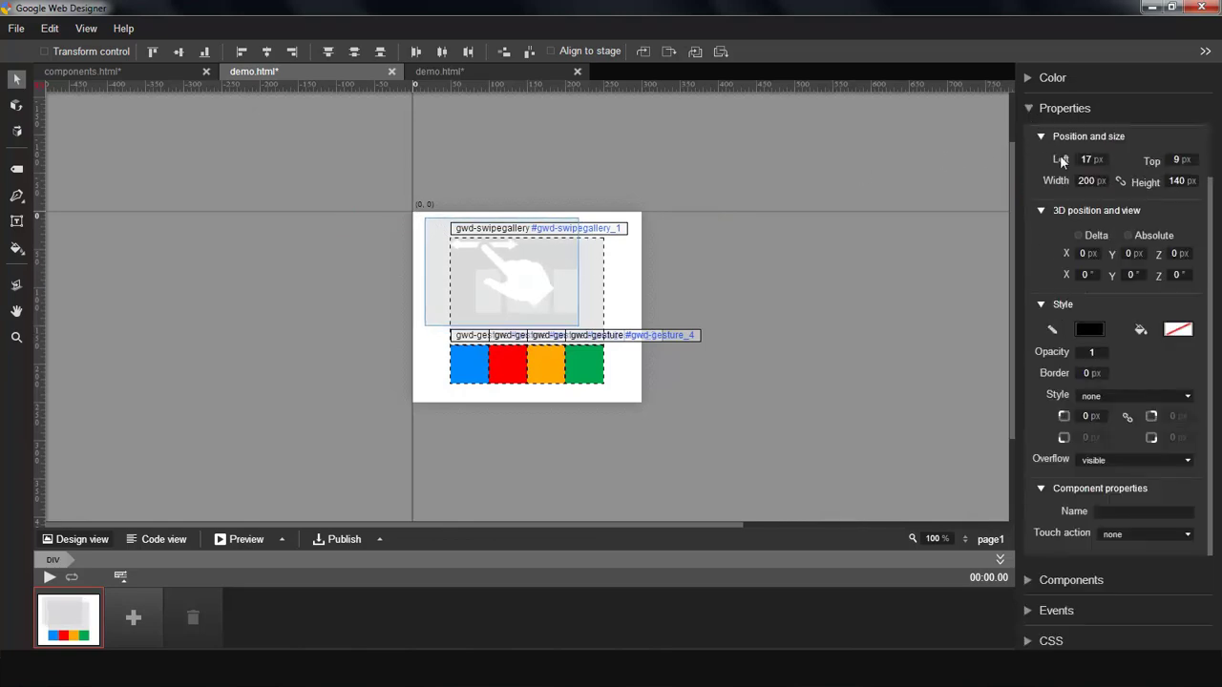
Step: Set the gesture layer to Left 0, Top 0, Width 300 and Height 250 px
{"action": "left_click", "coordinate": [1086, 180]}
{"action": "left_click", "coordinate": [1090, 160]}
{"action": "type", "text": "0"}
{"action": "left_click", "coordinate": [1181, 159]}
{"action": "type", "text": "0"}
{"action": "left_click", "coordinate": [1090, 181]}
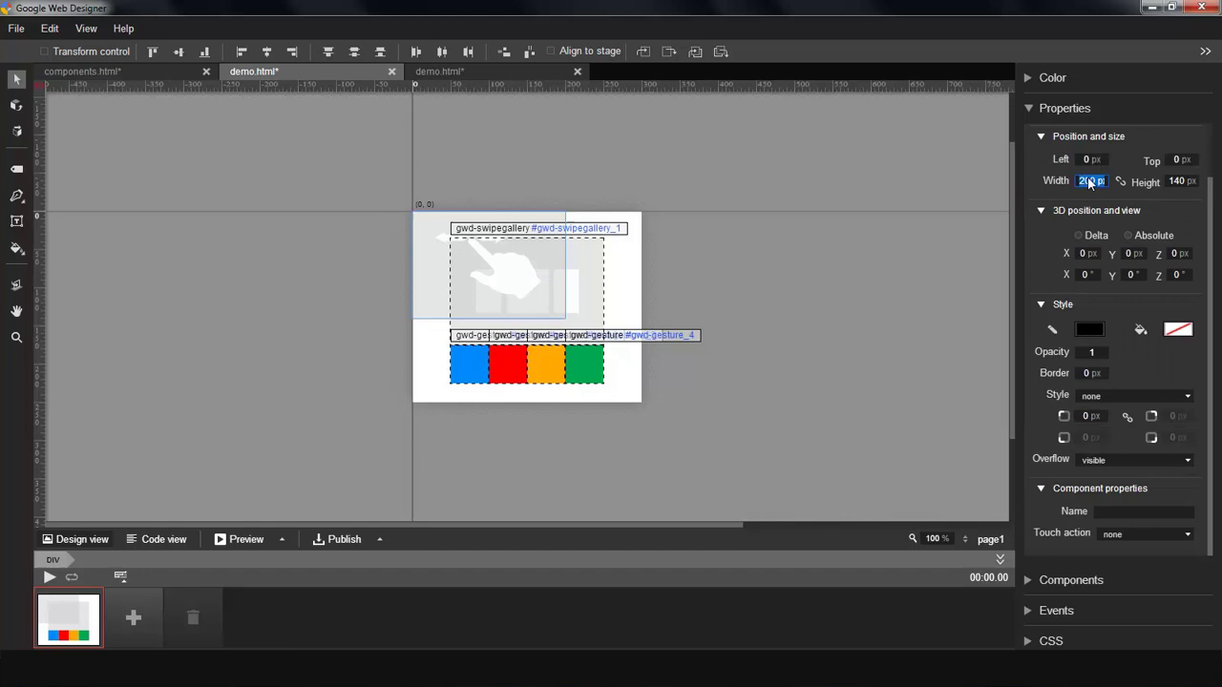
{"action": "type", "text": "3"}
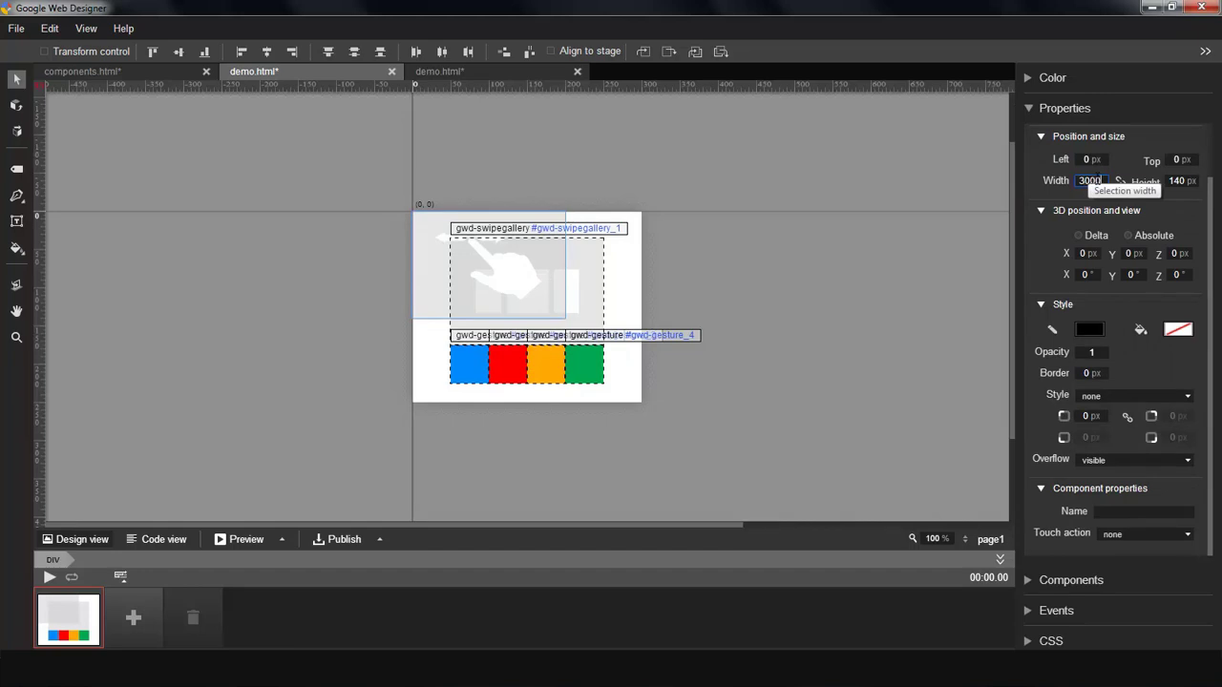
{"action": "type", "text": "00"}
{"action": "left_click", "coordinate": [1182, 181]}
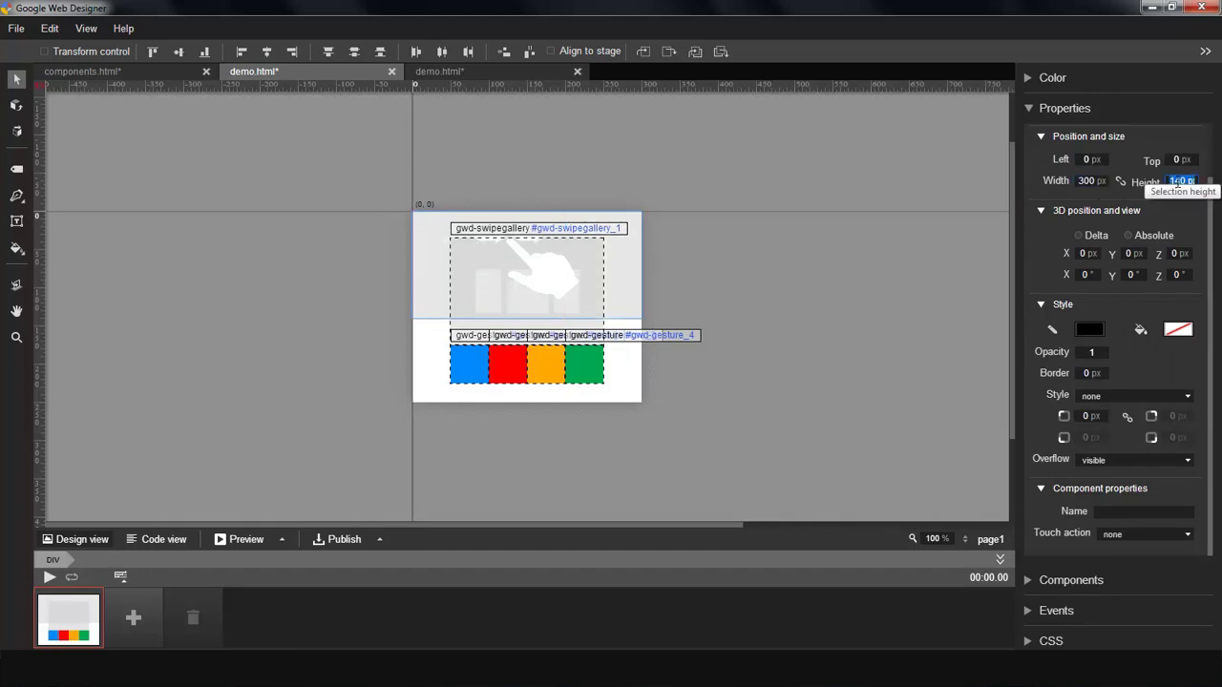
{"action": "type", "text": "250"}
{"action": "key", "text": "Return"}
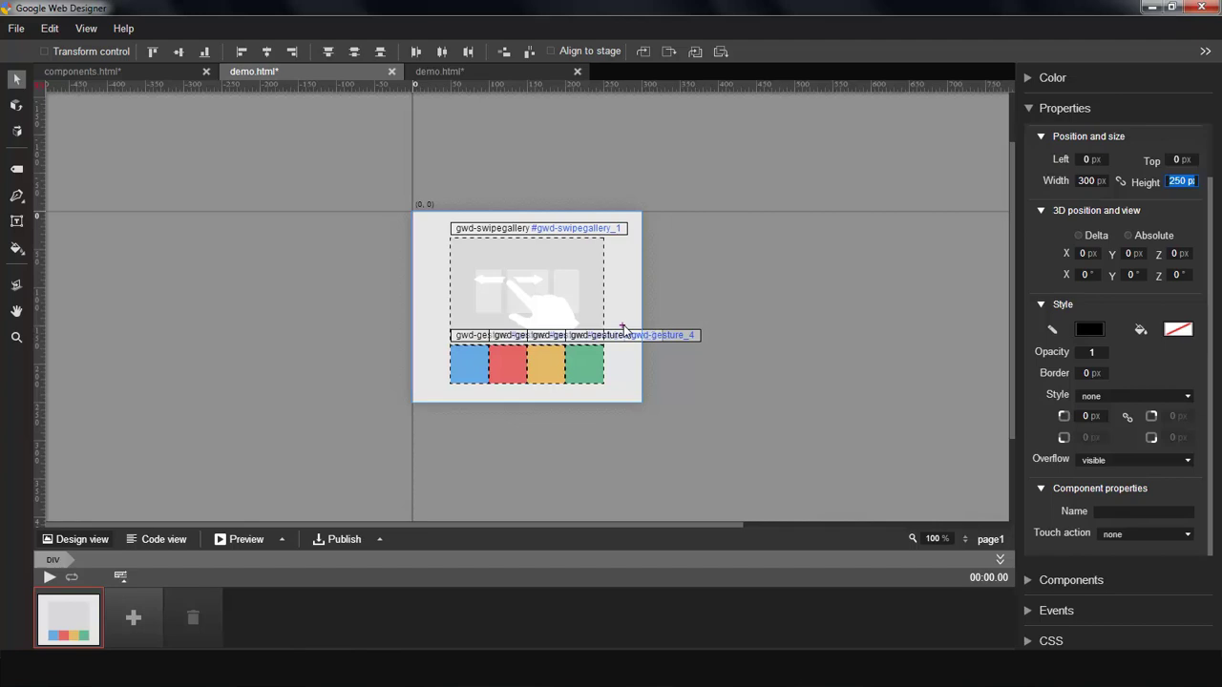
{"action": "left_click", "coordinate": [722, 59]}
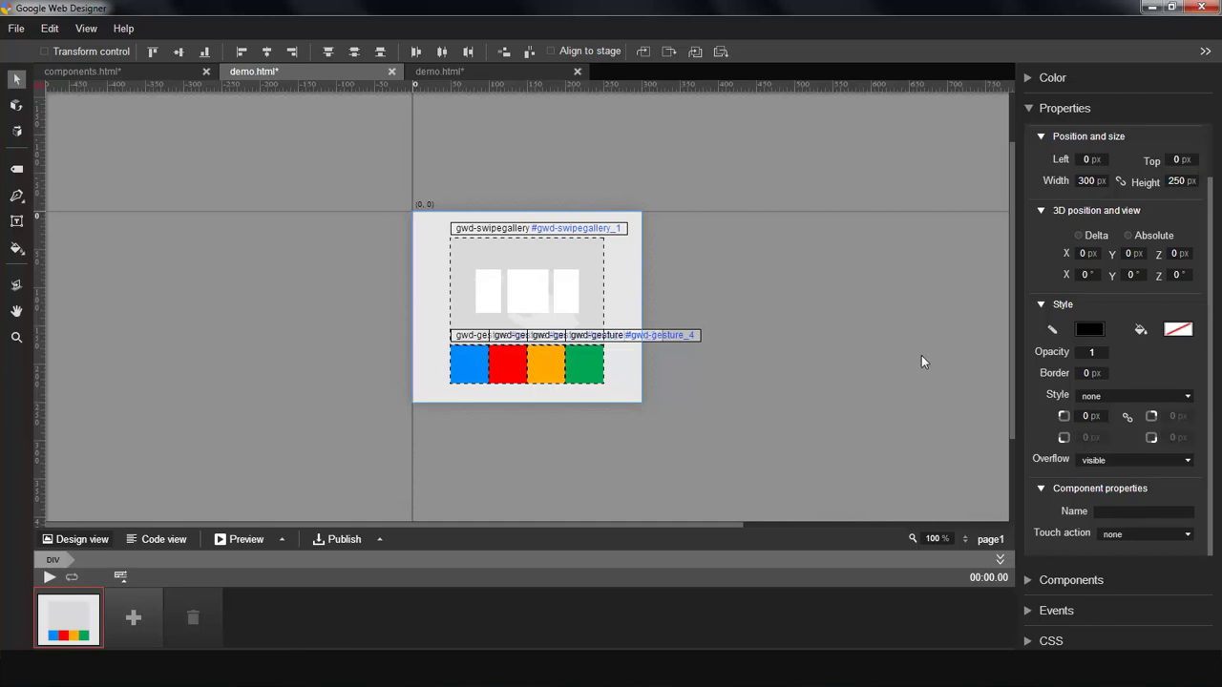
Step: Add a tap event on gwd-gesture_5 rotating gwd-swipegallery_1 once backwards, rotation time 3000
{"action": "left_click", "coordinate": [617, 298]}
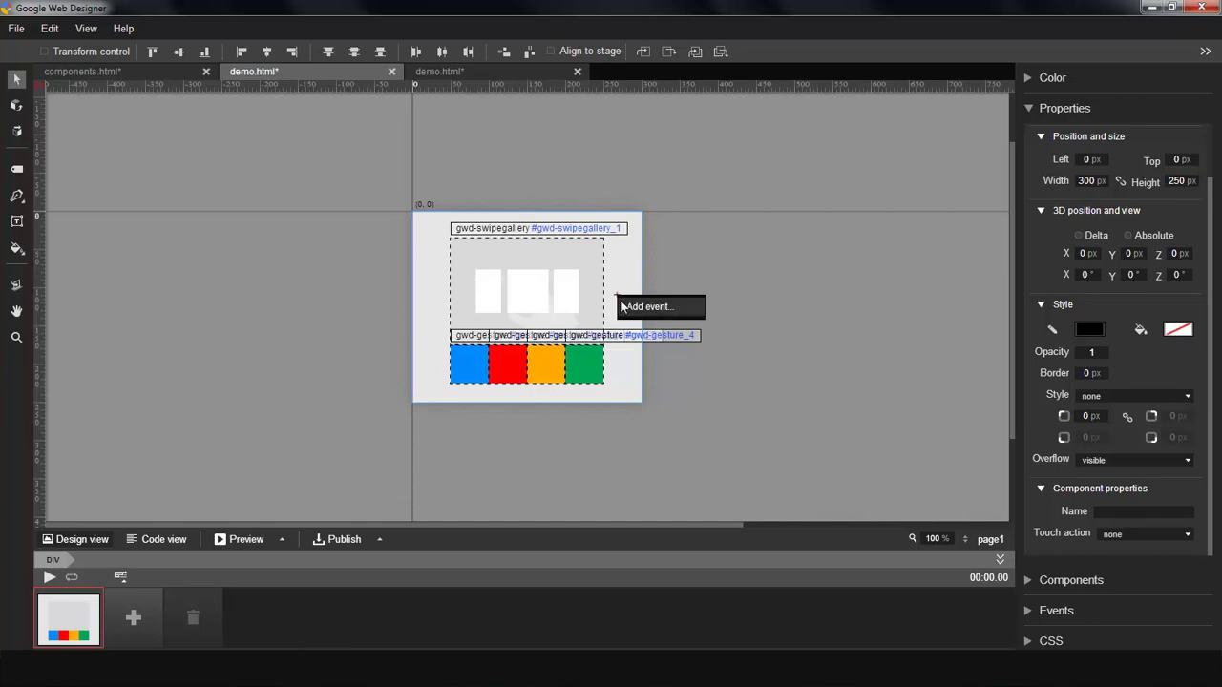
{"action": "left_click", "coordinate": [626, 308]}
{"action": "left_click", "coordinate": [595, 316]}
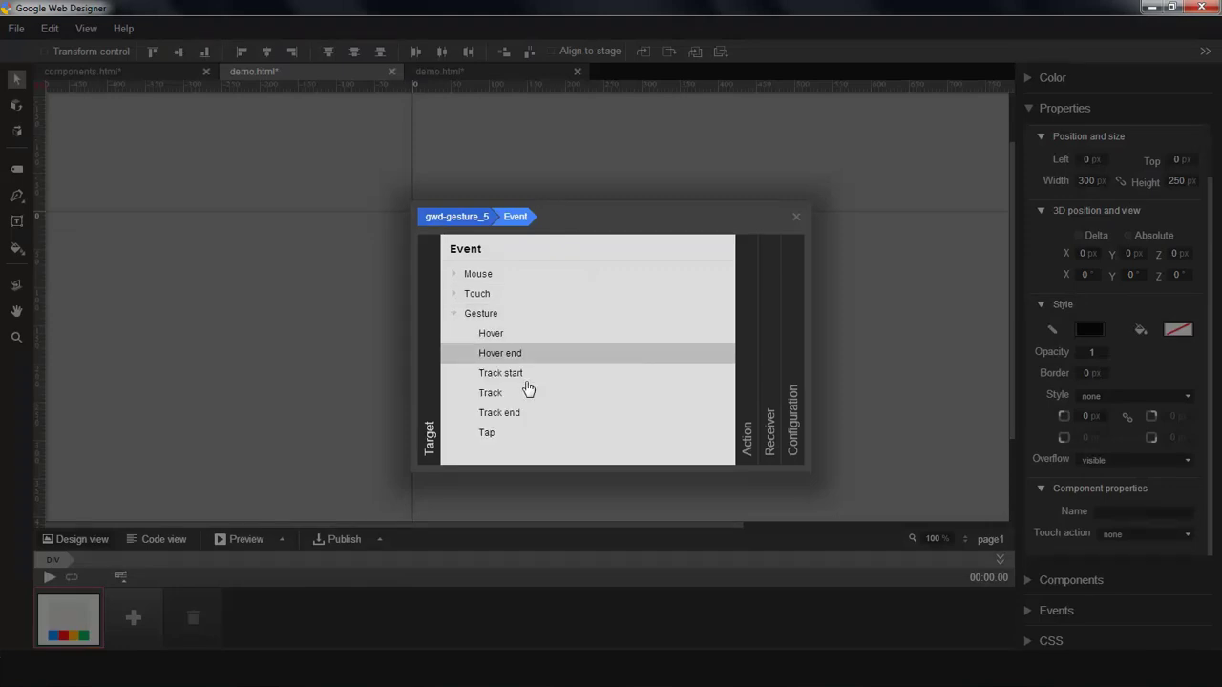
{"action": "left_click", "coordinate": [487, 434]}
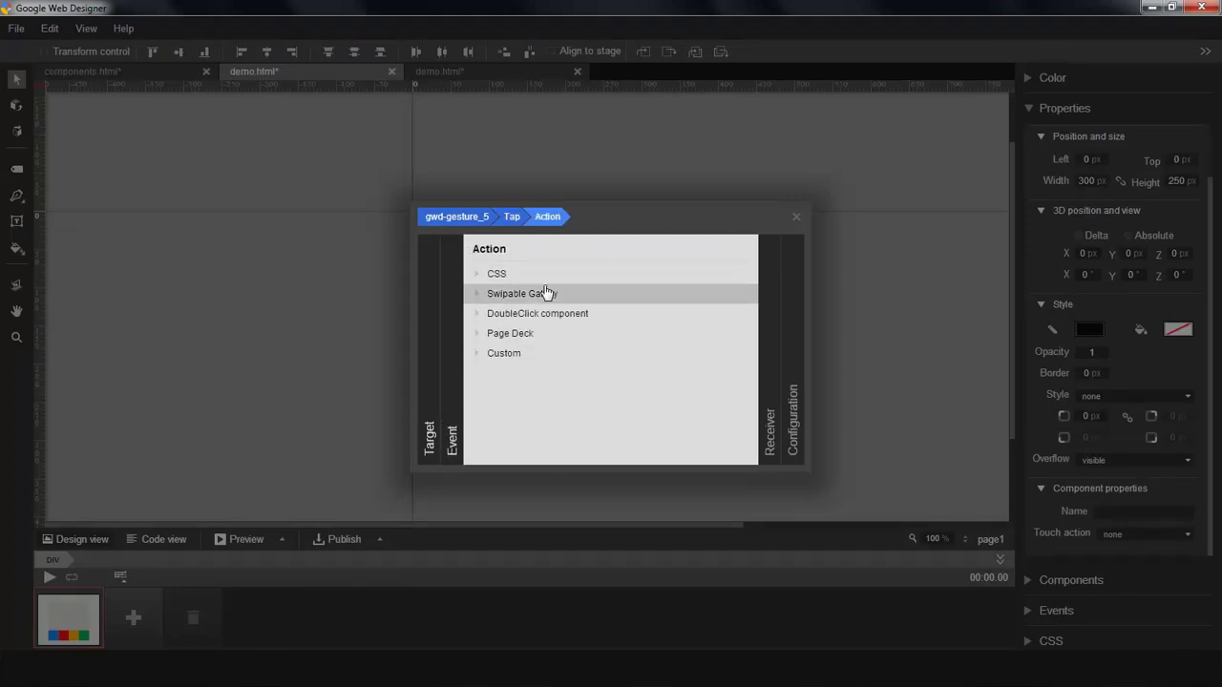
{"action": "left_click", "coordinate": [545, 296]}
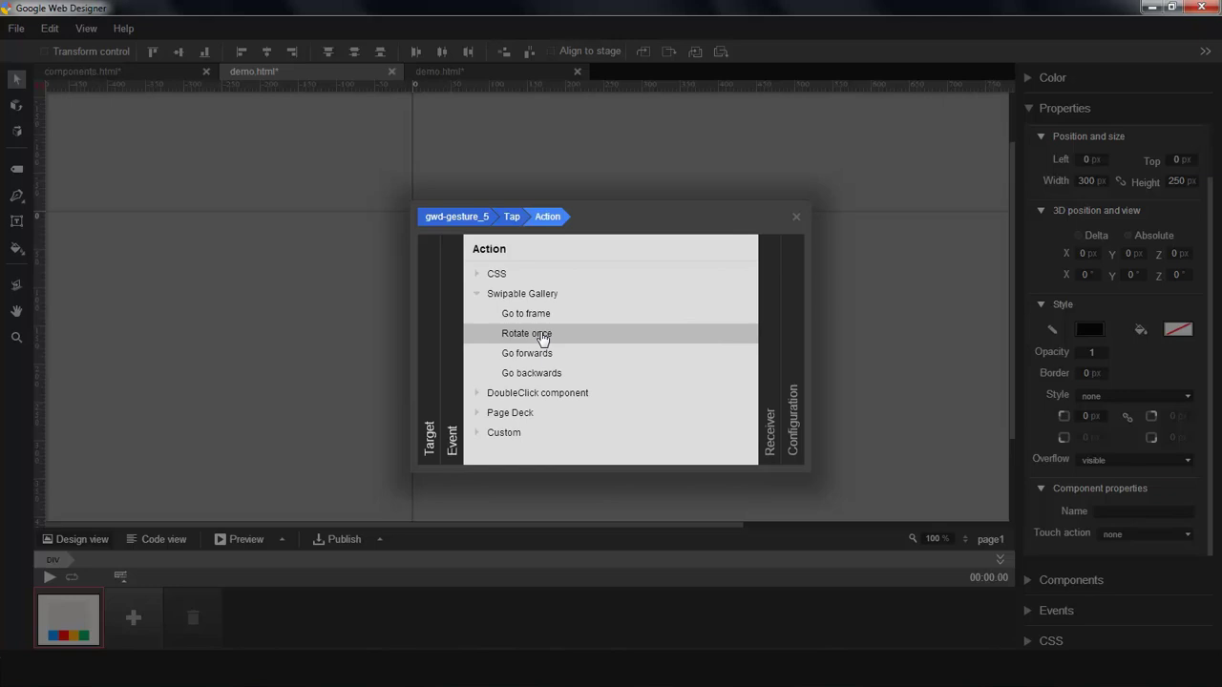
{"action": "left_click", "coordinate": [541, 337]}
{"action": "left_click", "coordinate": [586, 276]}
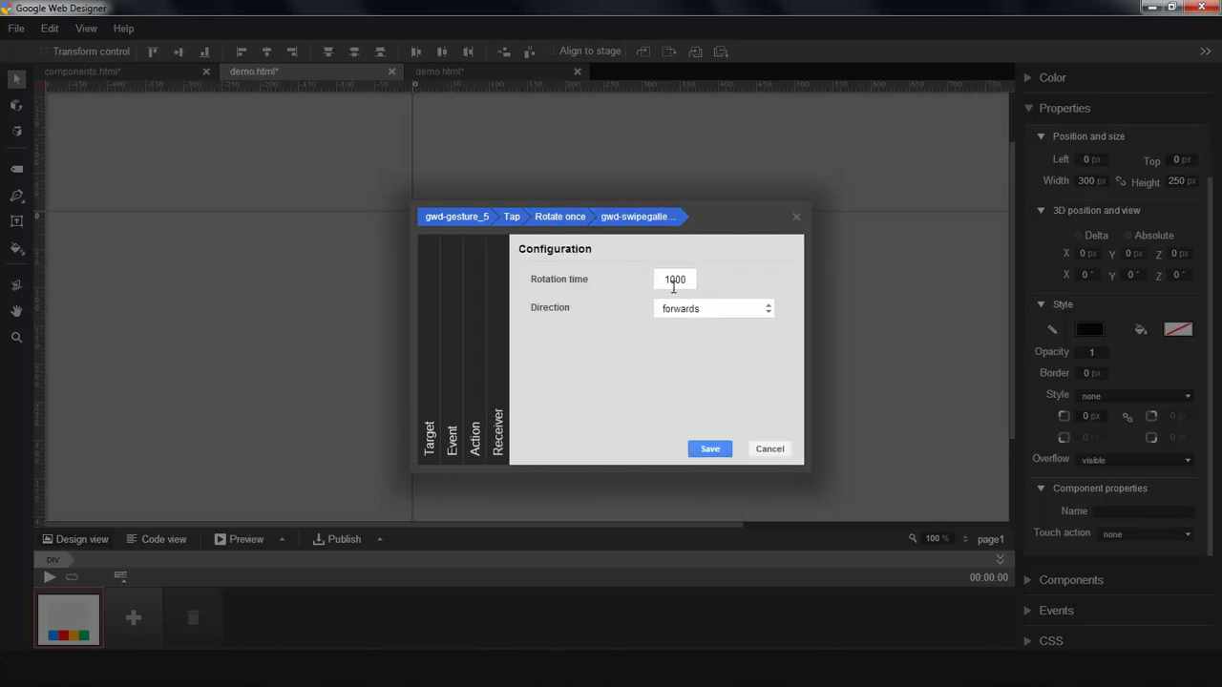
{"action": "left_click", "coordinate": [666, 281]}
{"action": "type", "text": "3"}
{"action": "left_click", "coordinate": [683, 309]}
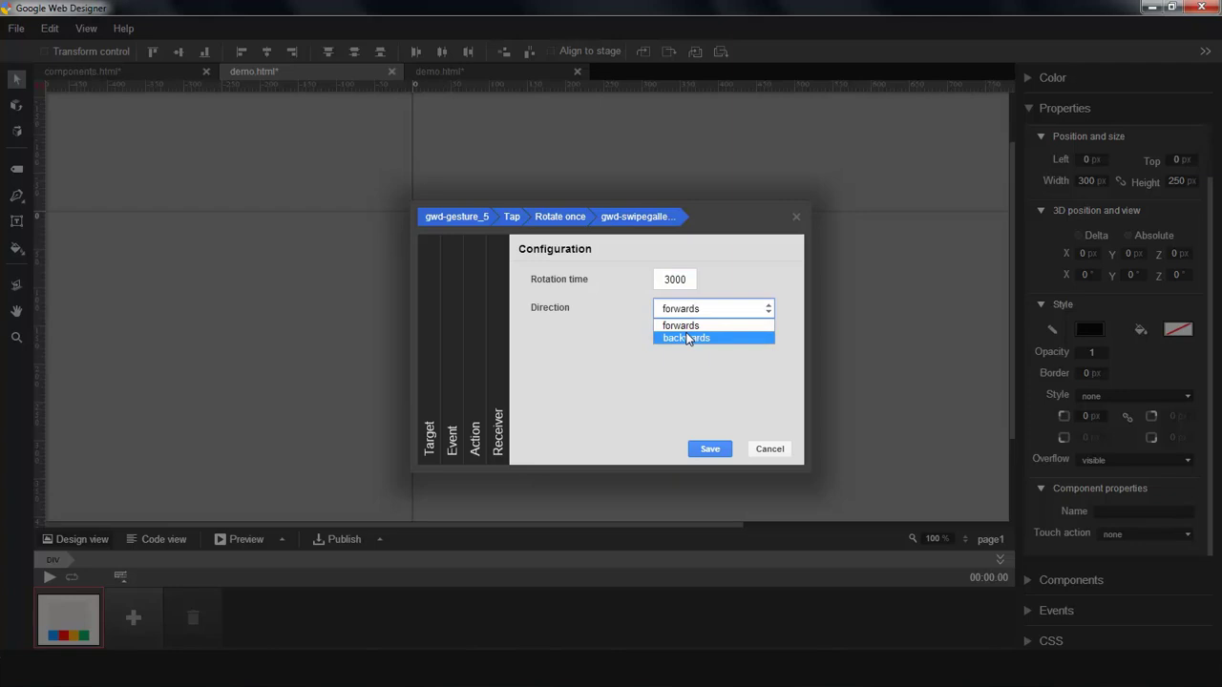
{"action": "left_click", "coordinate": [686, 338]}
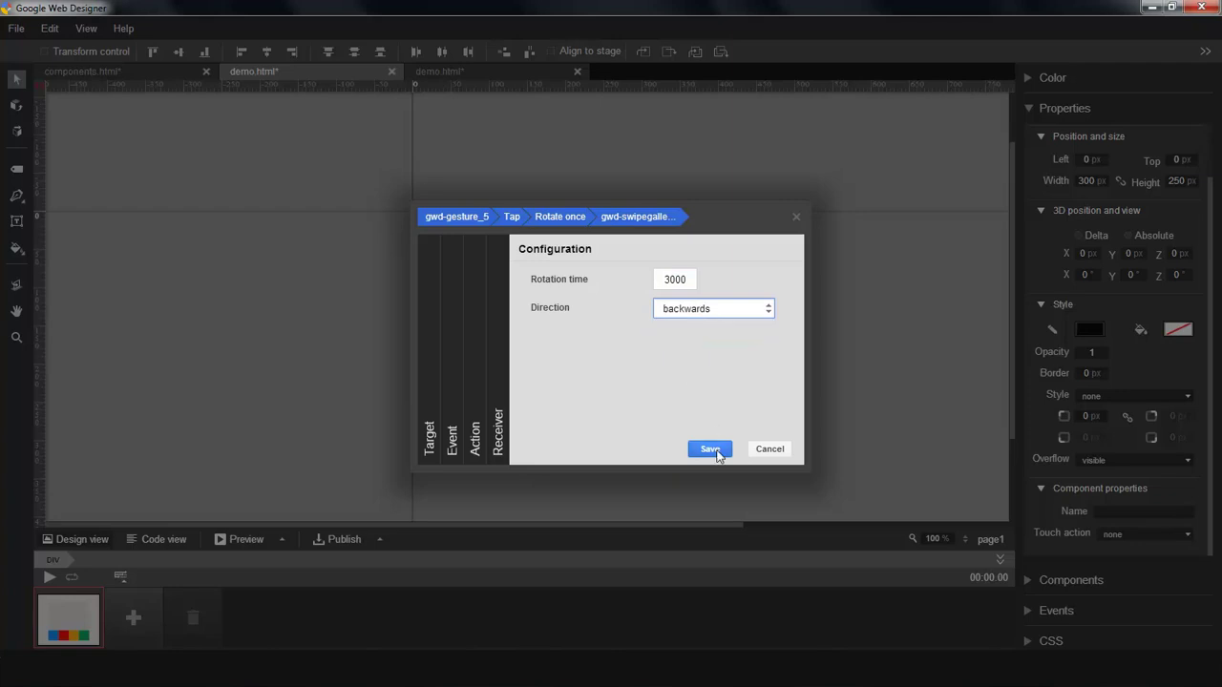
{"action": "left_click", "coordinate": [711, 449]}
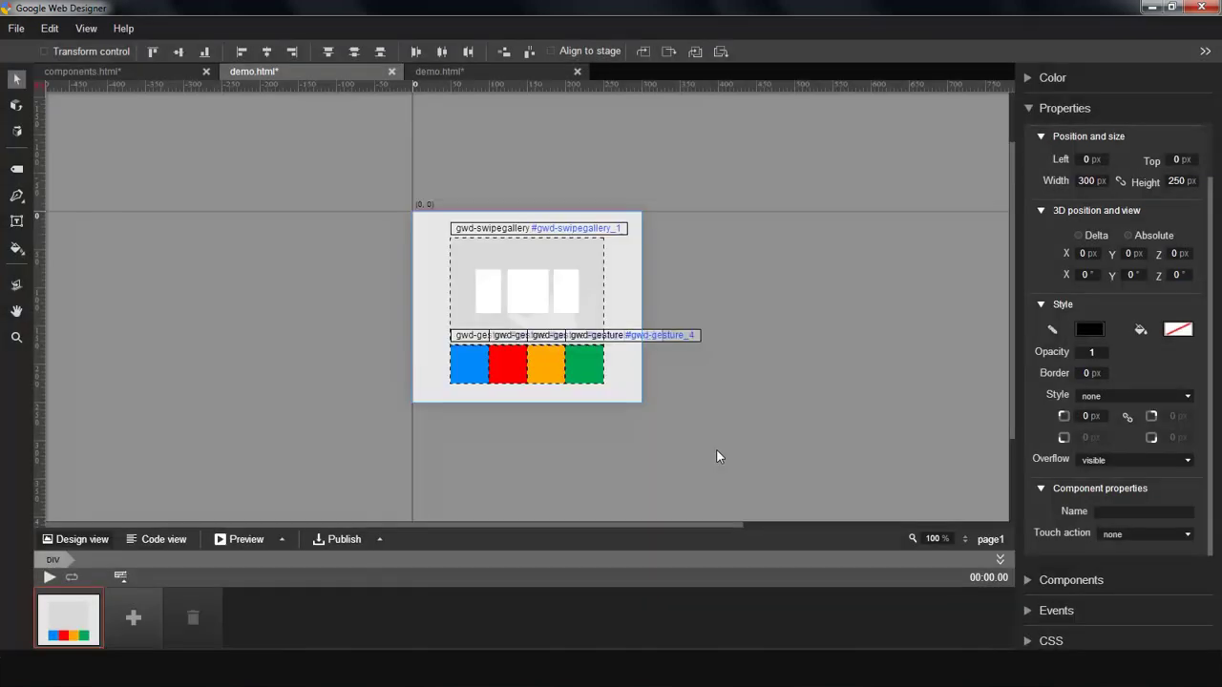
{"action": "left_click", "coordinate": [230, 538]}
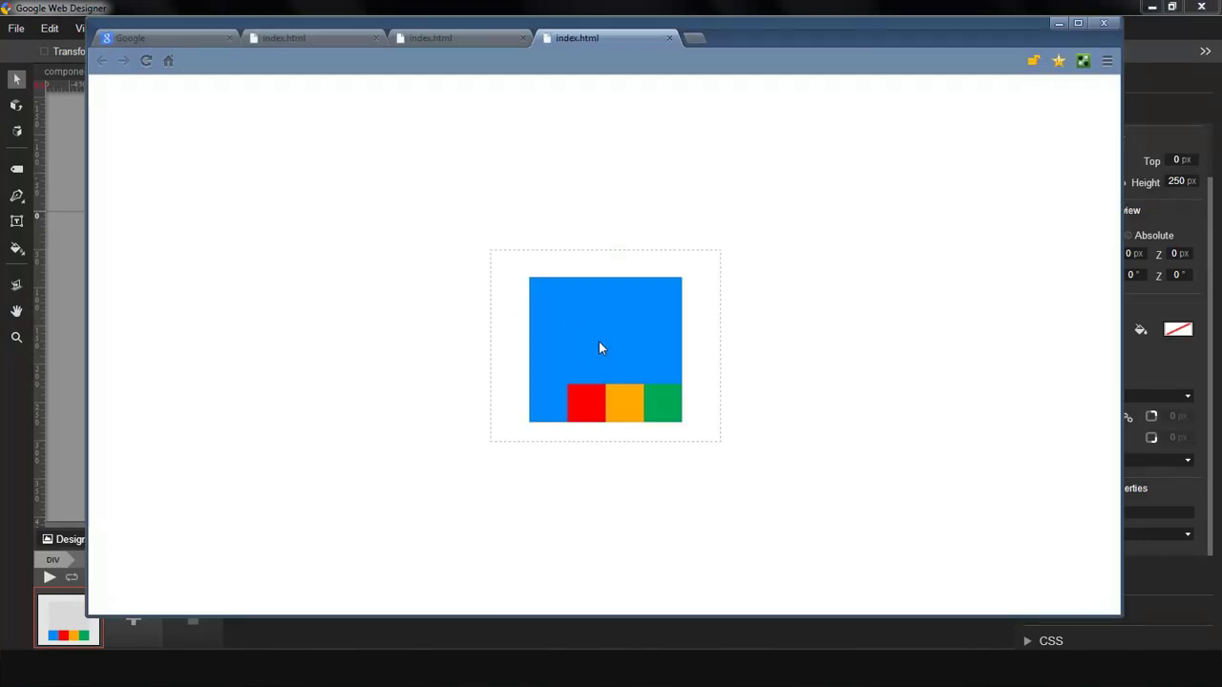
{"action": "left_click", "coordinate": [592, 403]}
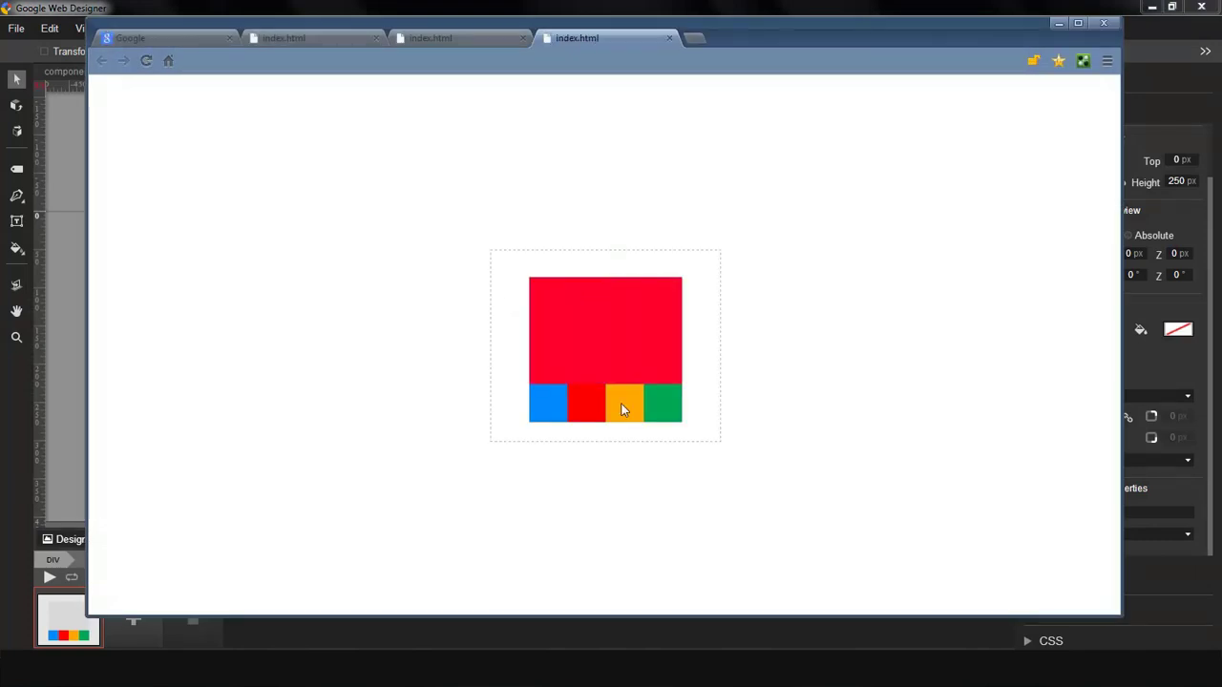
{"action": "left_click", "coordinate": [624, 407]}
{"action": "left_click", "coordinate": [653, 408]}
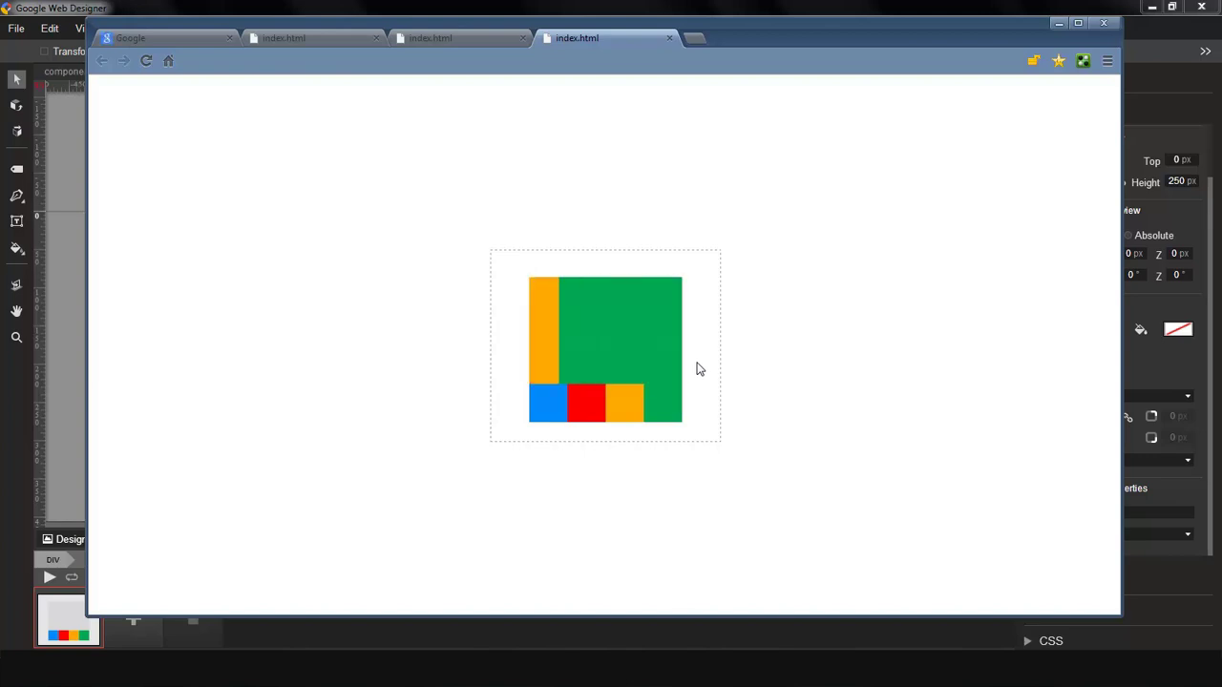
{"action": "left_click", "coordinate": [621, 408]}
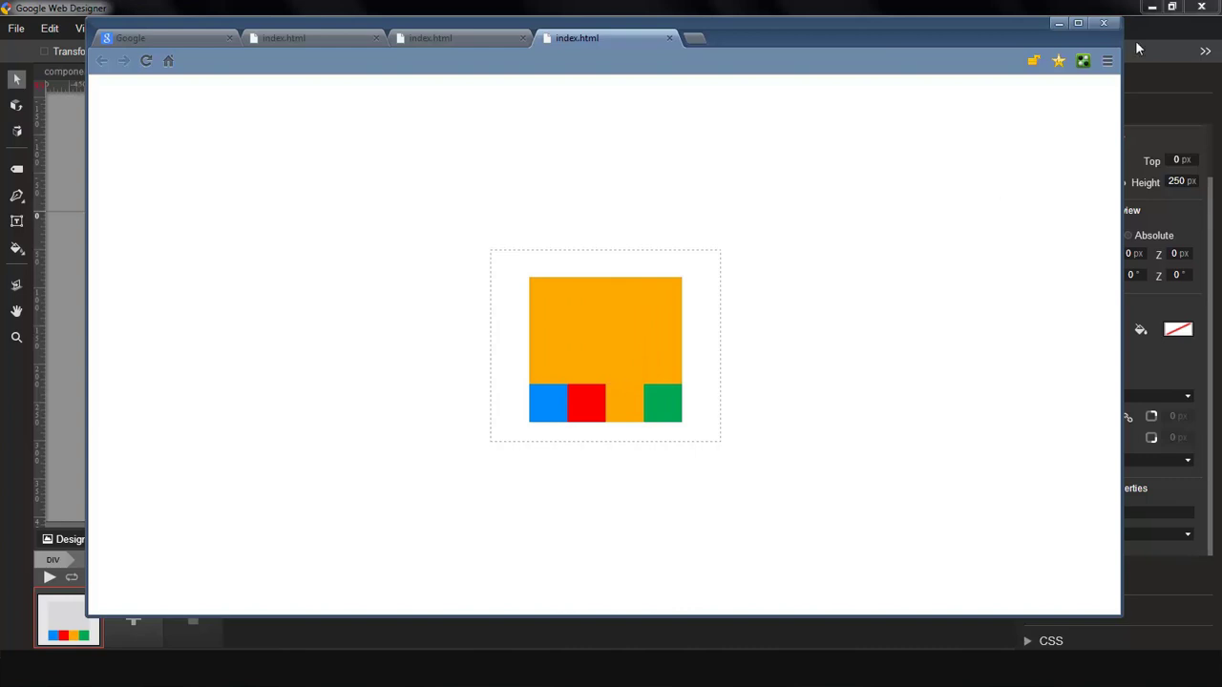
{"action": "left_click", "coordinate": [1103, 22]}
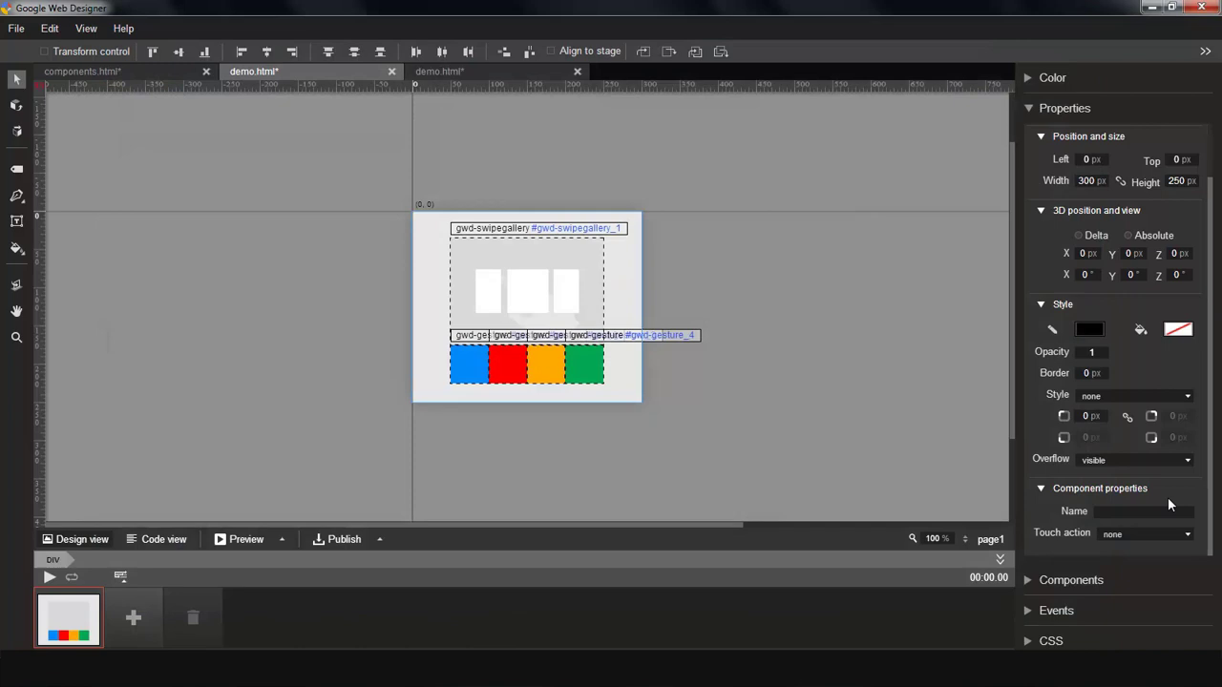
Step: In the gallery's advanced settings, set offset 20 and frame width and height 120 px
{"action": "left_click", "coordinate": [537, 295]}
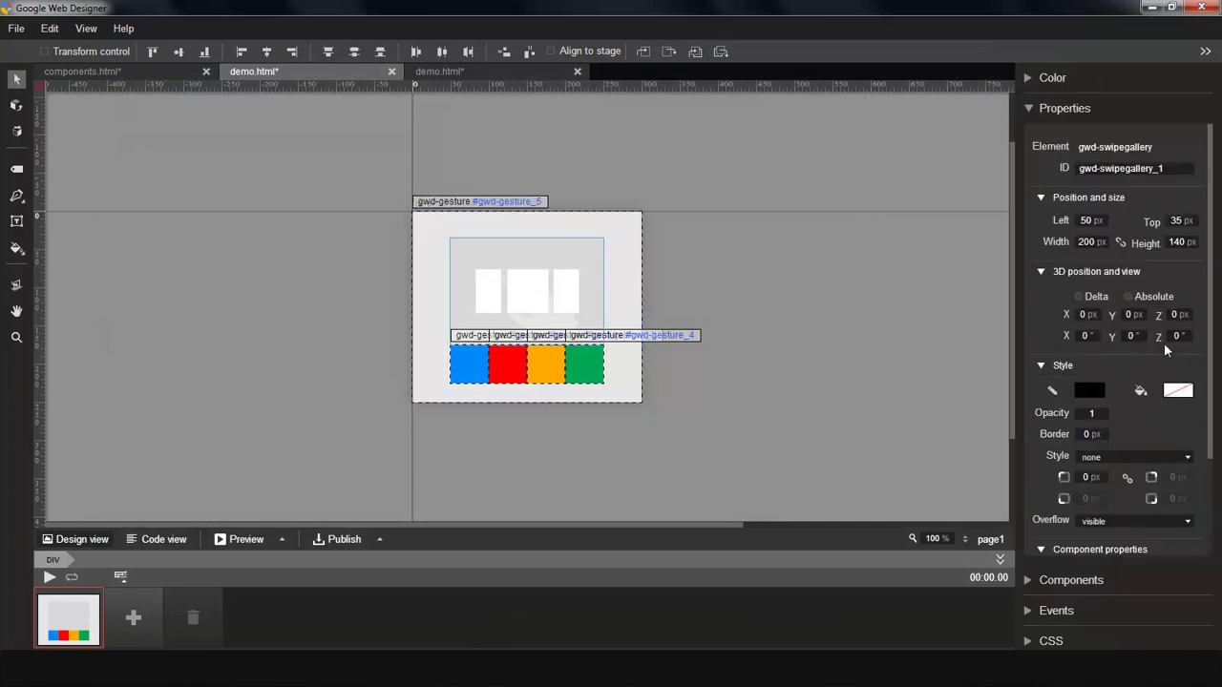
{"action": "scroll", "coordinate": [1180, 535], "scroll_direction": "down", "scroll_amount": 3}
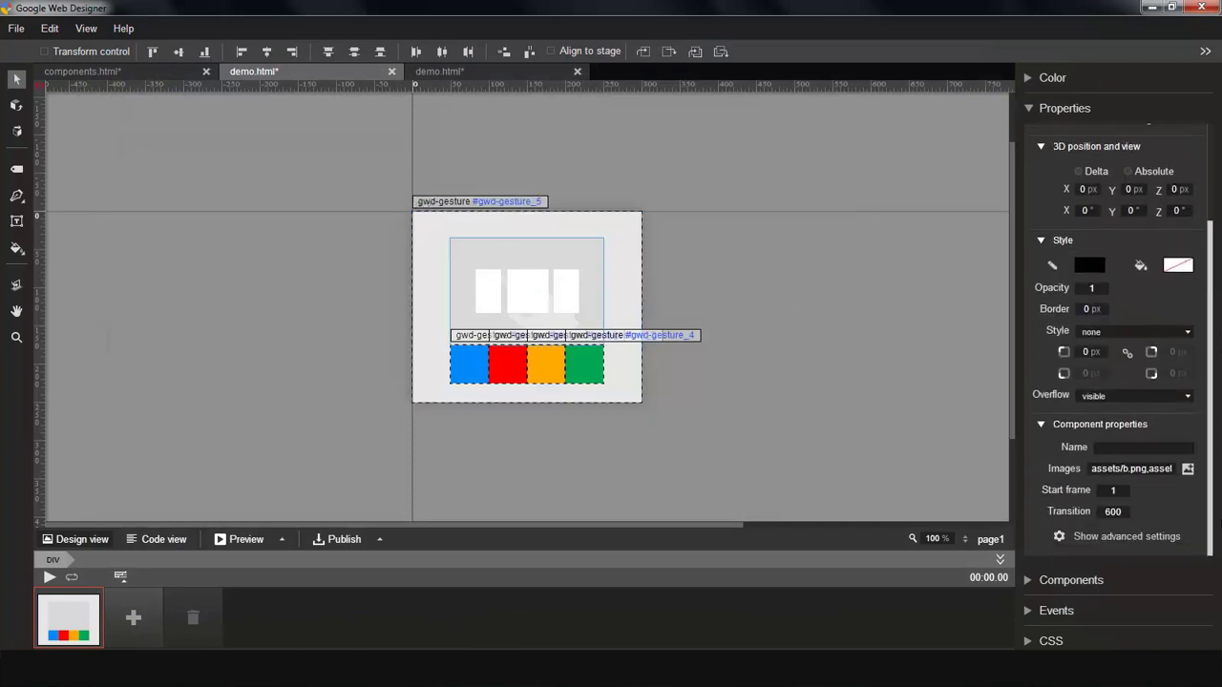
{"action": "left_click", "coordinate": [1166, 542]}
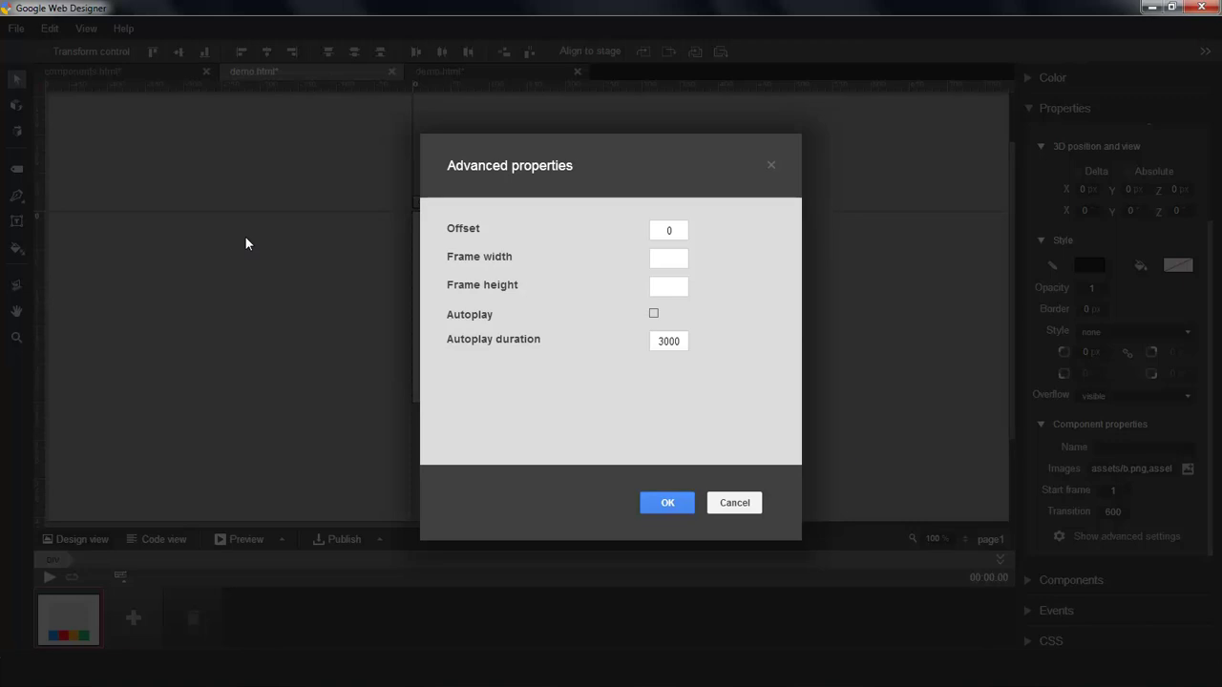
{"action": "left_click", "coordinate": [668, 231]}
{"action": "left_click", "coordinate": [673, 257]}
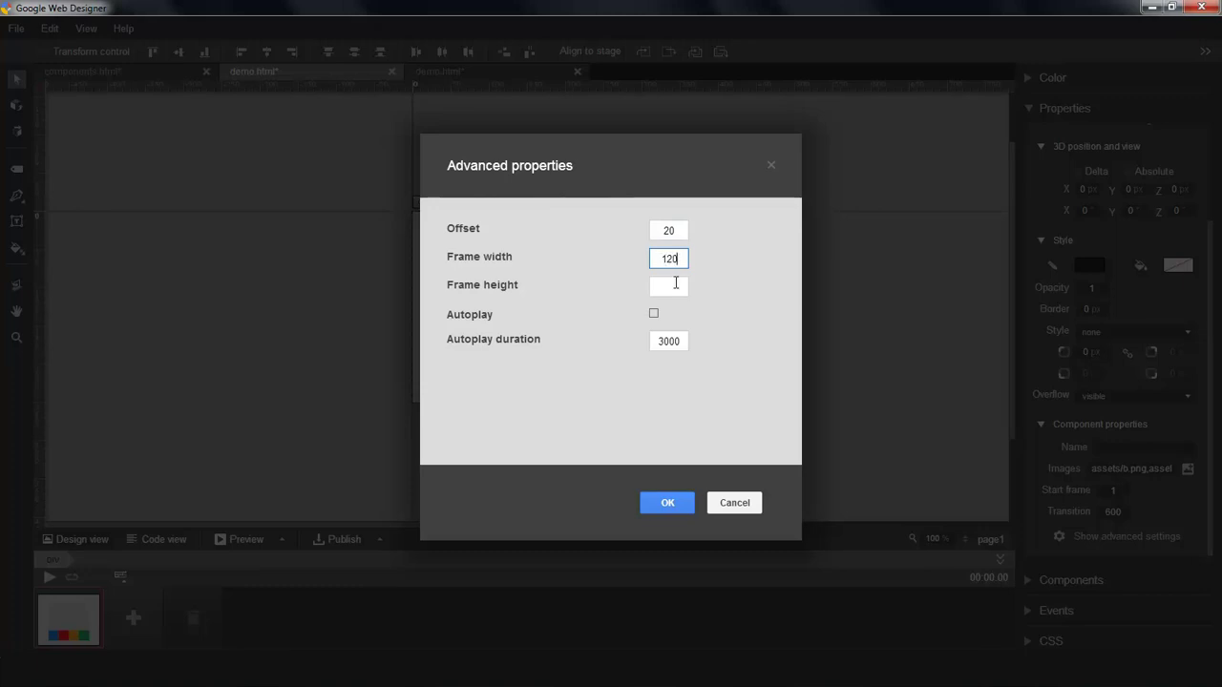
{"action": "left_click", "coordinate": [675, 284]}
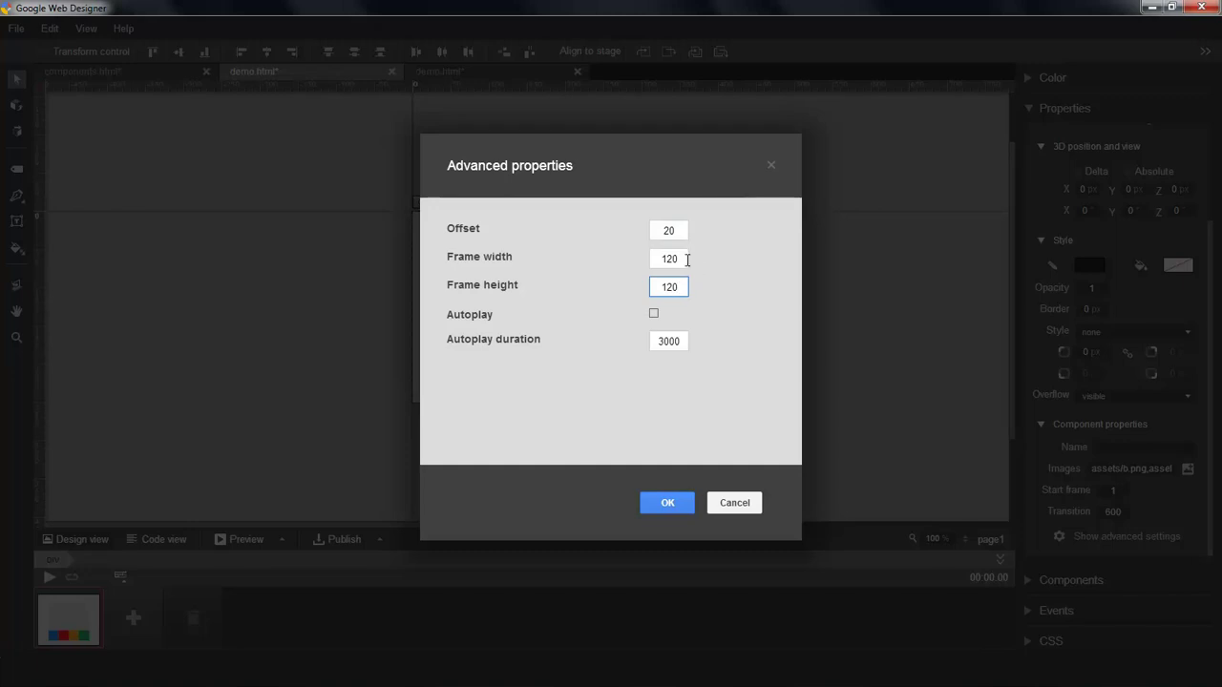
{"action": "left_click", "coordinate": [676, 260]}
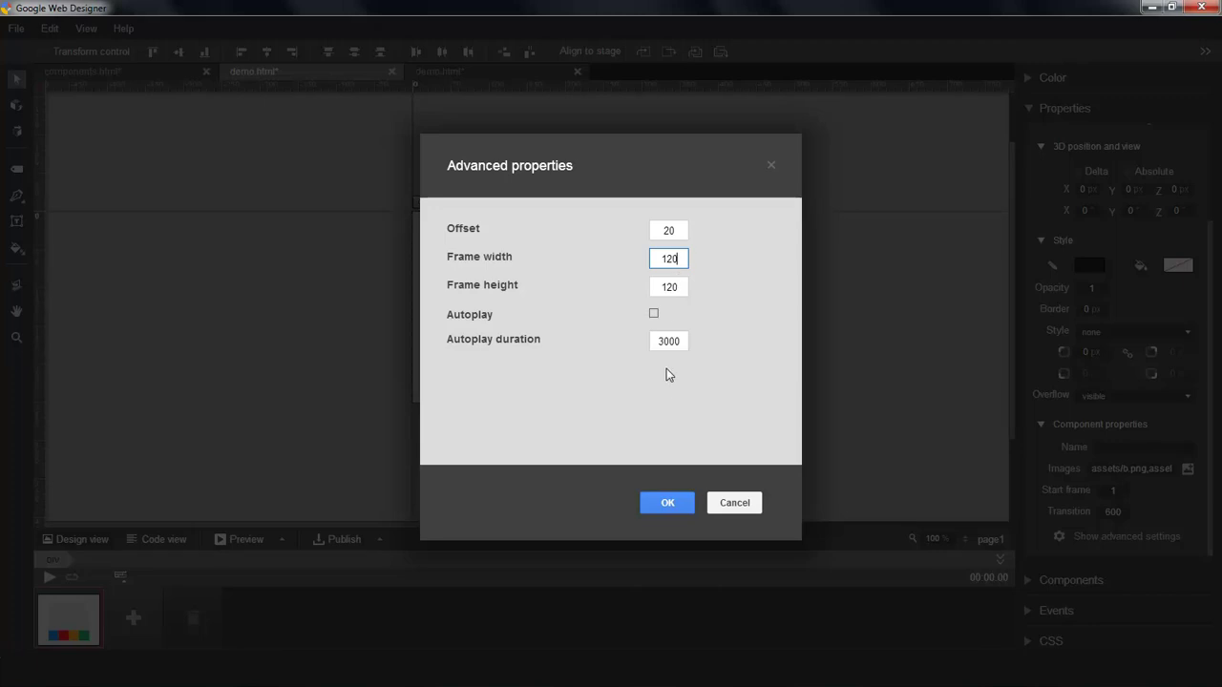
{"action": "left_click", "coordinate": [667, 502]}
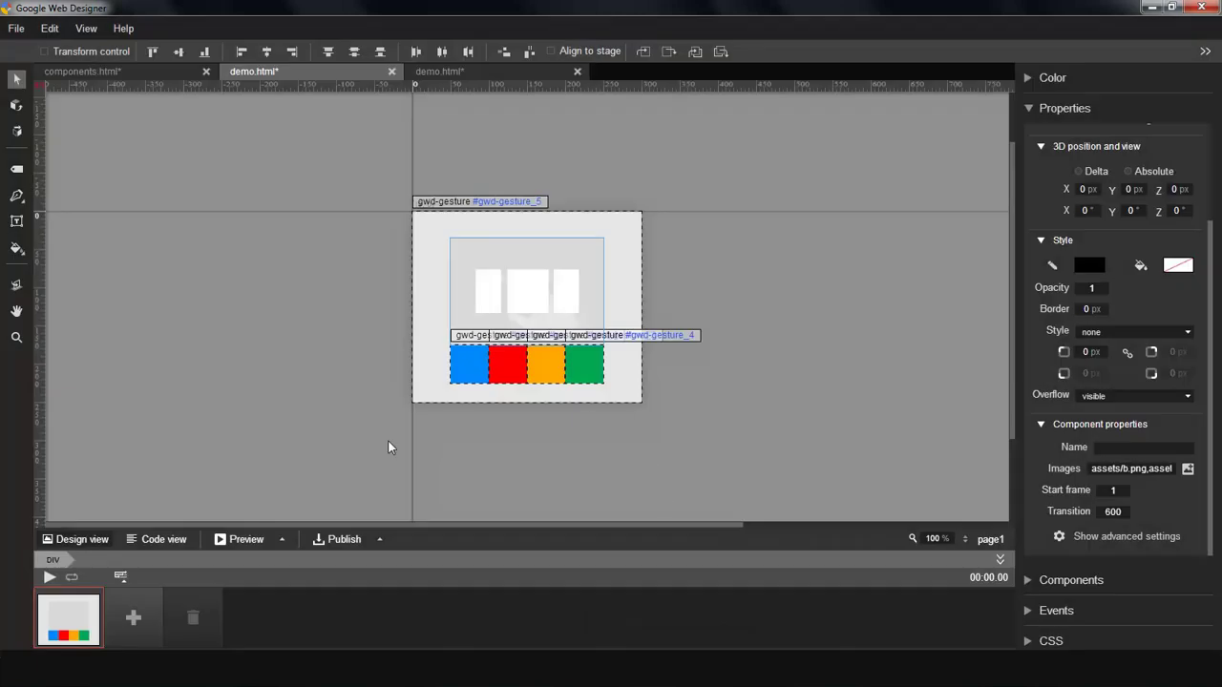
{"action": "left_click", "coordinate": [246, 539]}
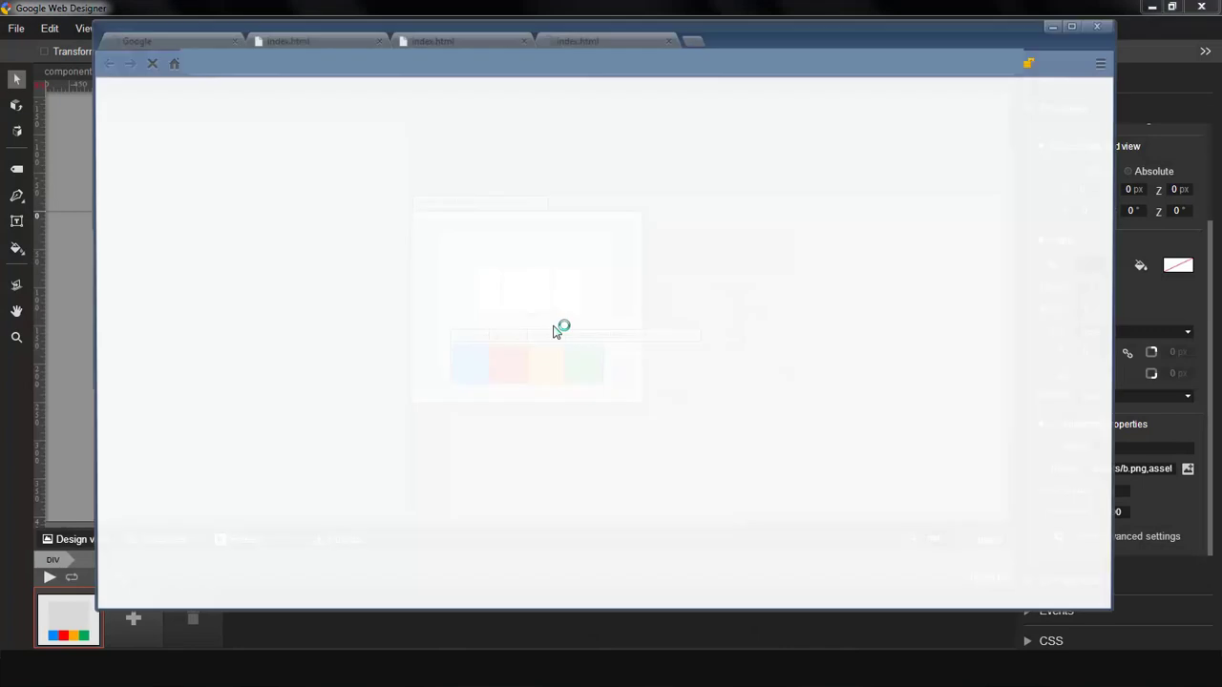
{"action": "left_click_drag", "start_coordinate": [640, 314], "coordinate": [581, 344]}
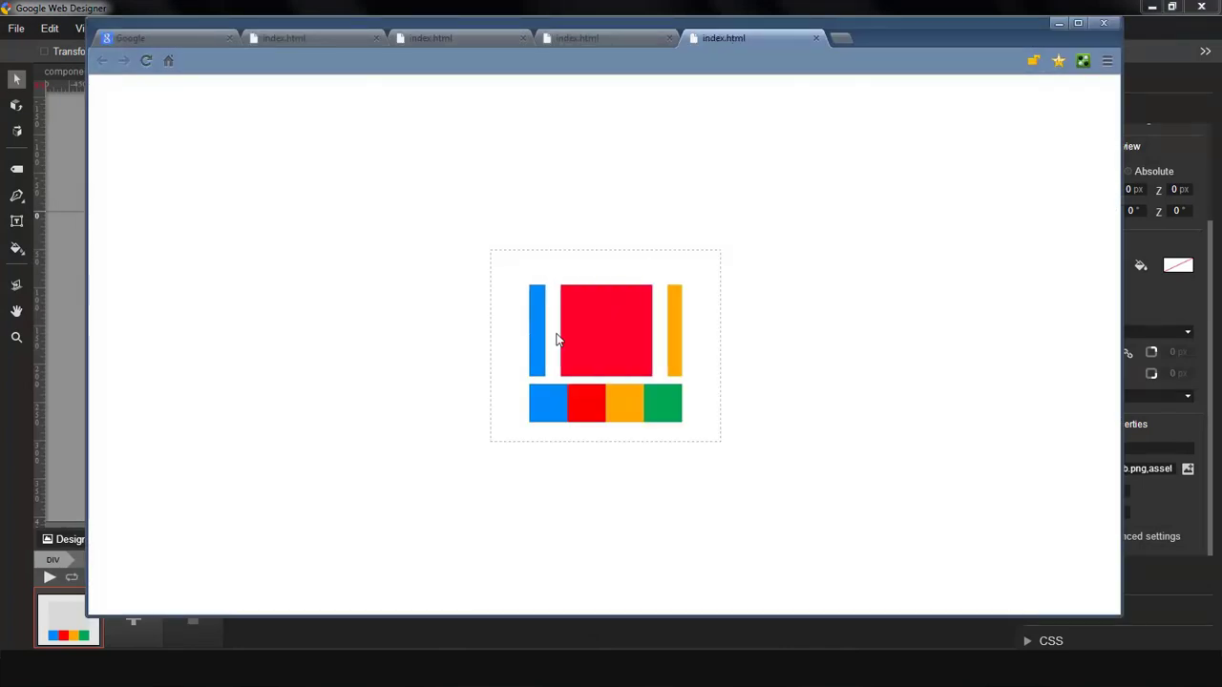
{"action": "left_click_drag", "start_coordinate": [676, 333], "coordinate": [518, 338]}
{"action": "left_click_drag", "start_coordinate": [668, 333], "coordinate": [588, 343]}
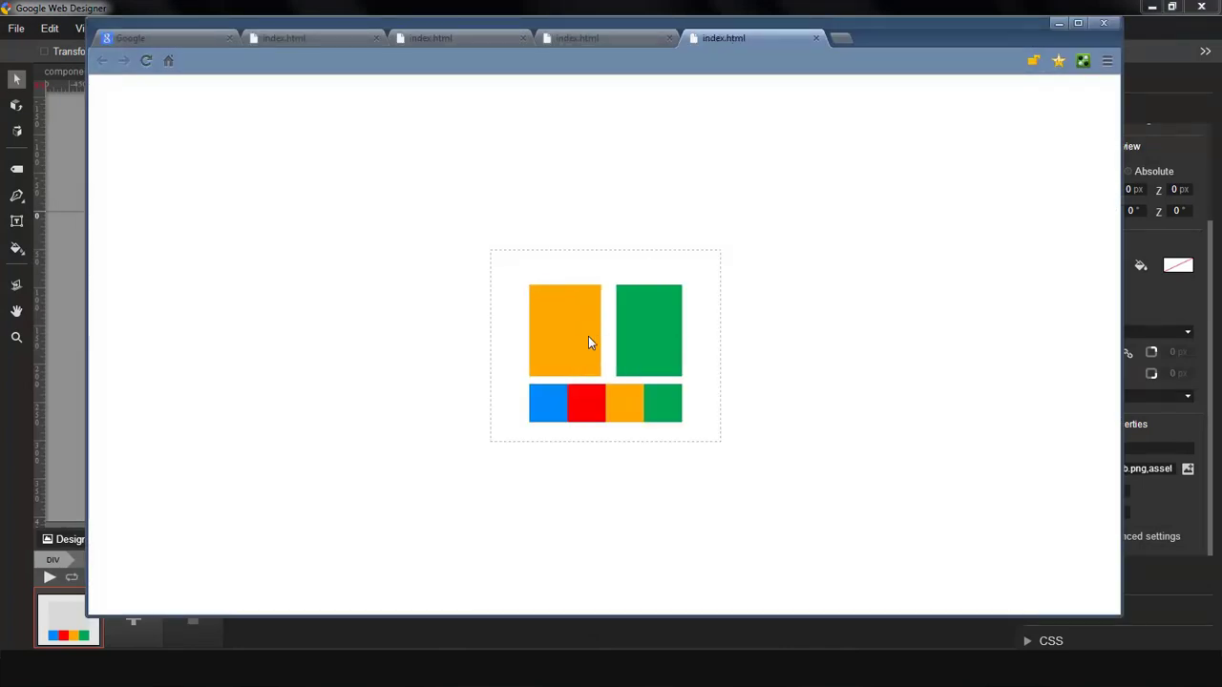
{"action": "left_click", "coordinate": [589, 417]}
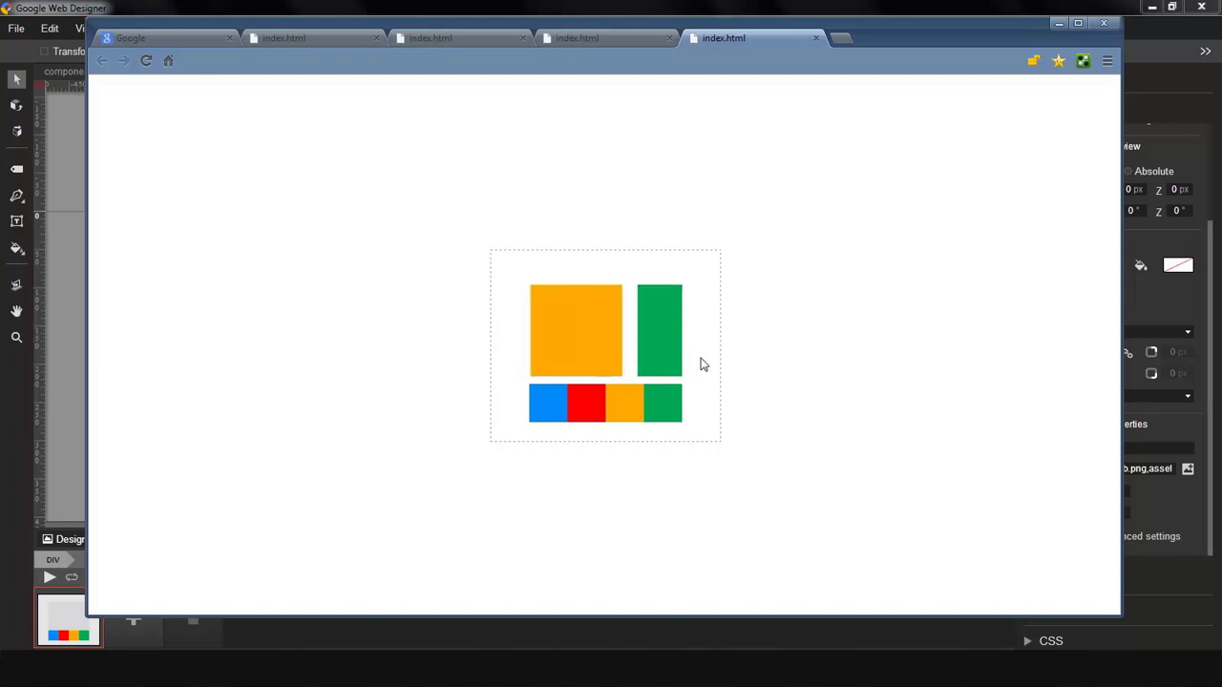
{"action": "key", "text": "alt+Tab"}
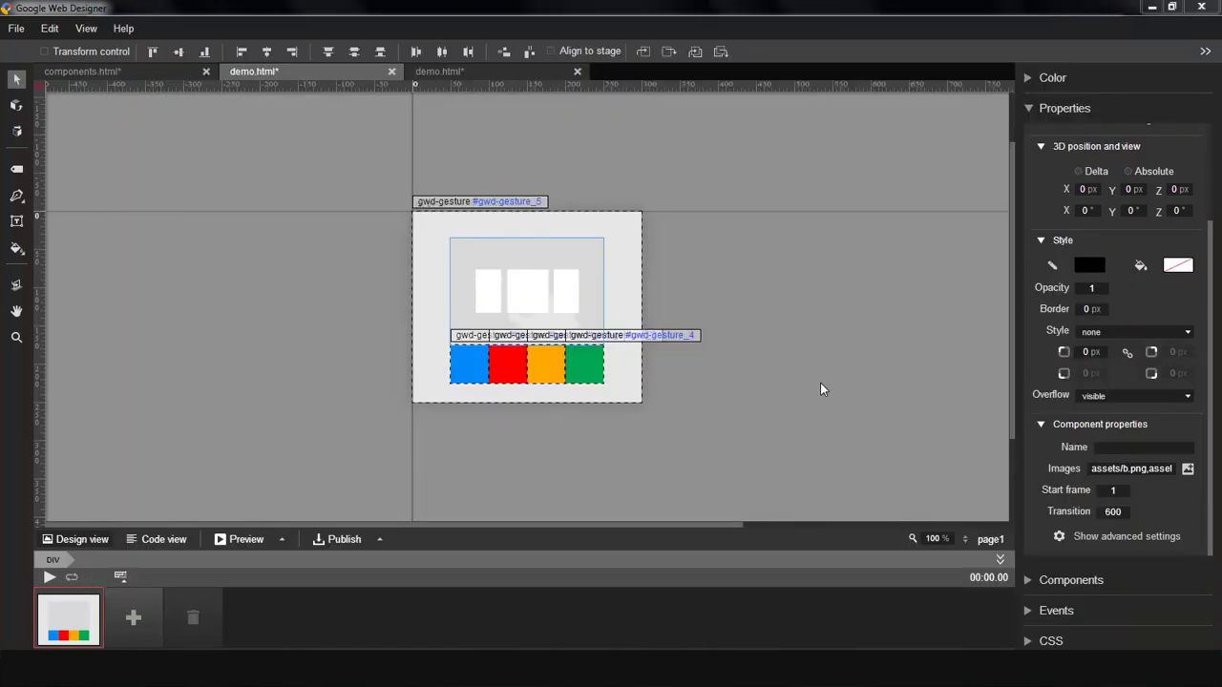